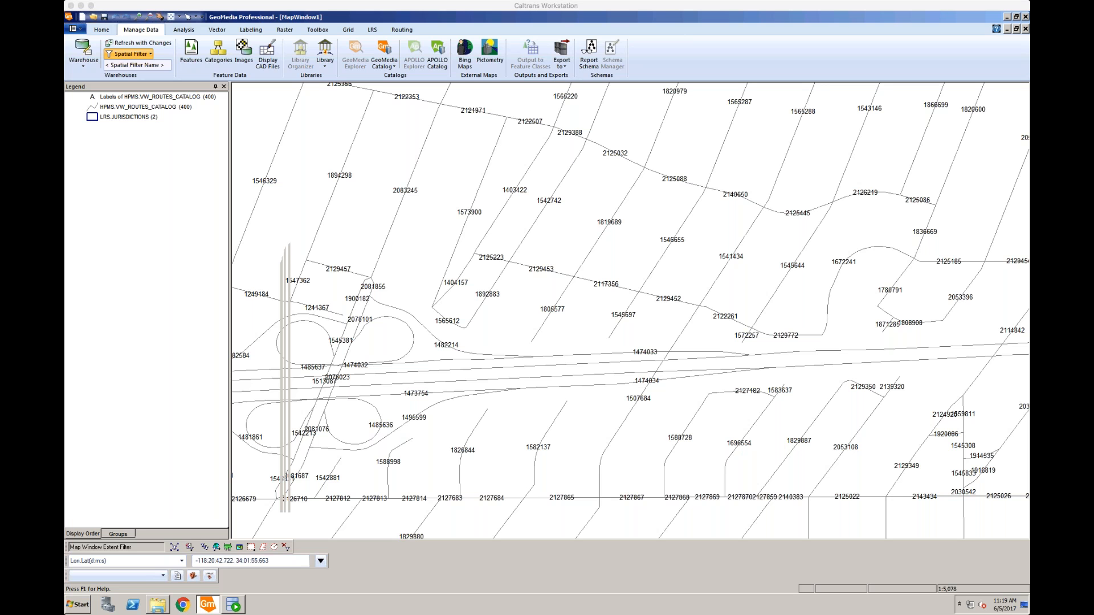
- Review the Oracle warehouse connection in the Warehouse Connections dialog, enlarging the dialog to read its full path
{"action": "left_click", "coordinate": [384, 212]}
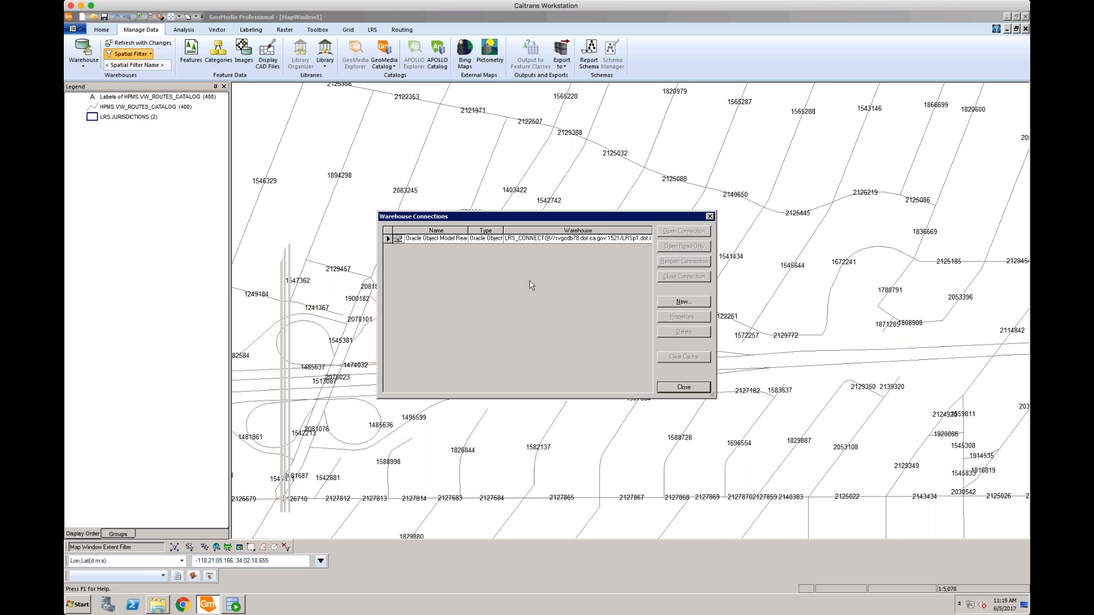
{"action": "left_click", "coordinate": [386, 240]}
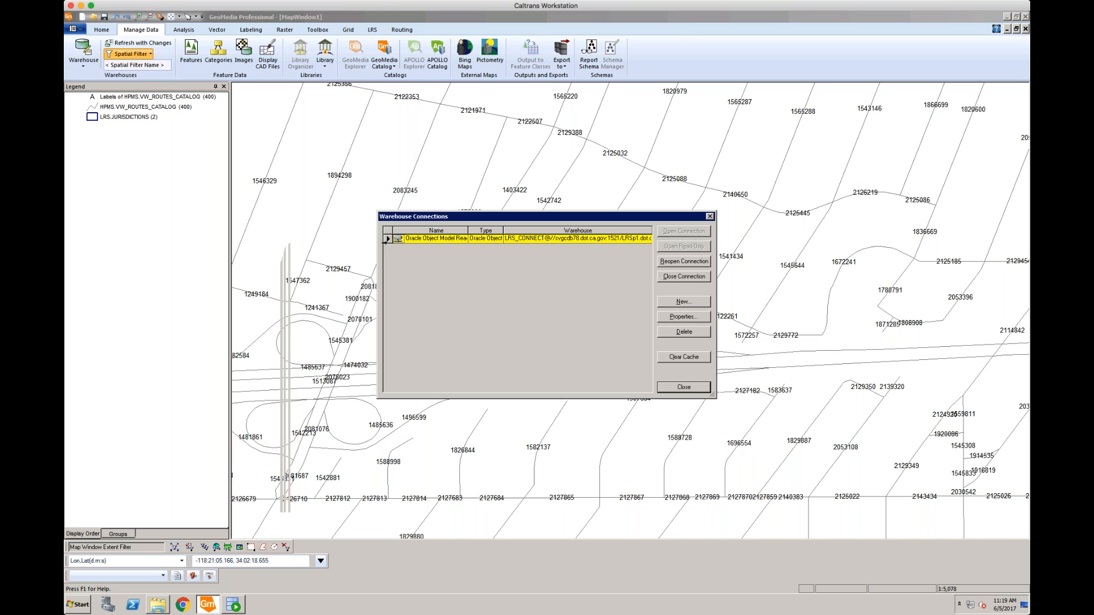
{"action": "left_click_drag", "start_coordinate": [377, 255], "coordinate": [224, 264]}
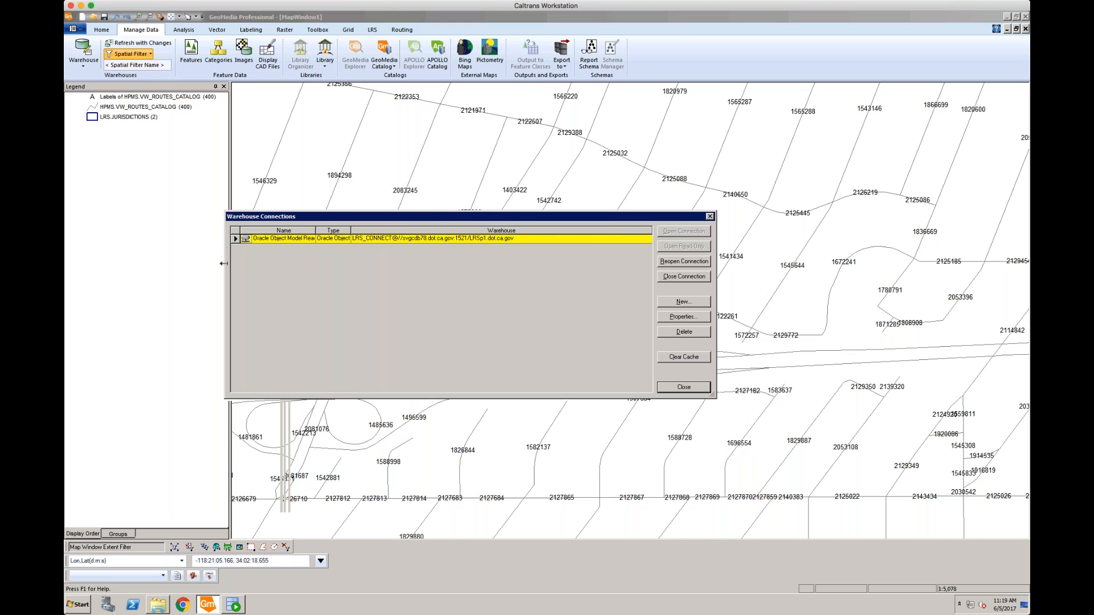
{"action": "left_click", "coordinate": [472, 240]}
{"action": "left_click", "coordinate": [485, 242]}
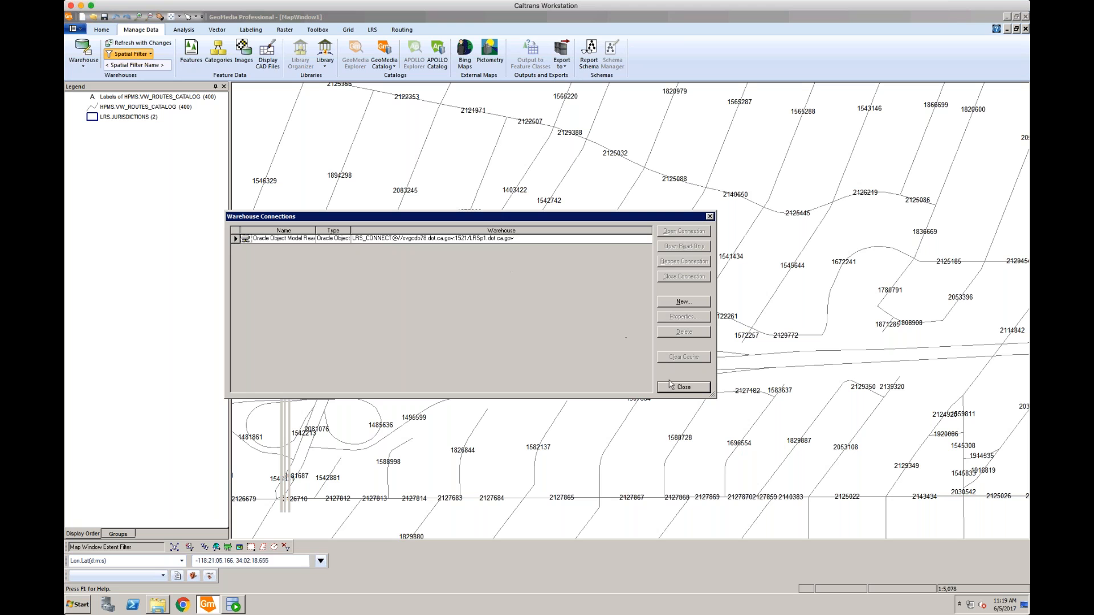
{"action": "left_click", "coordinate": [687, 392]}
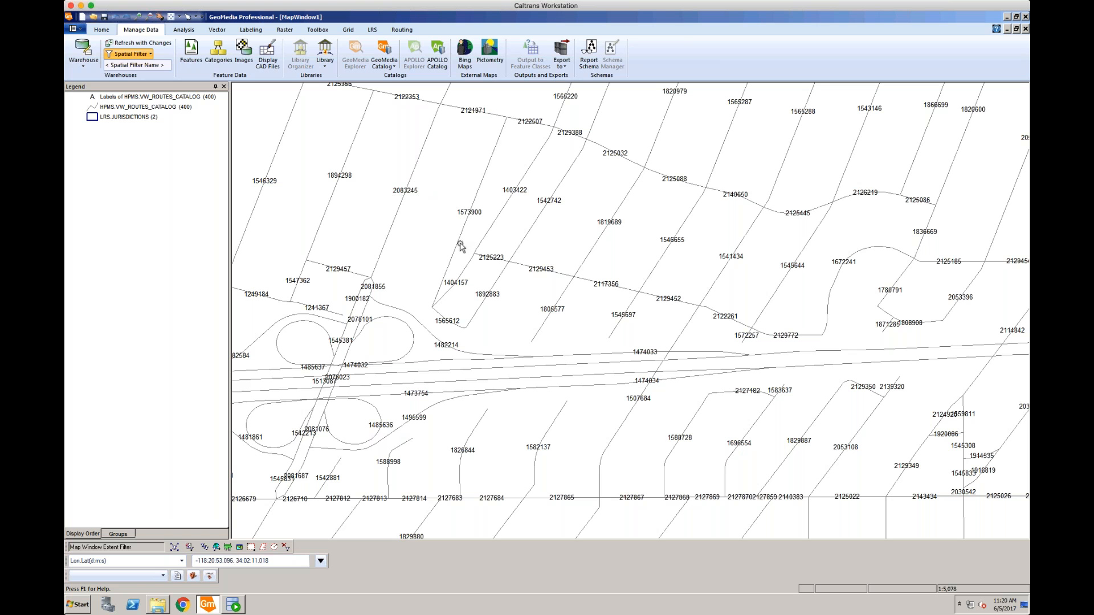
- Make the HPMS.VW_ROUTES_CATALOG legend entry locatable on the map
{"action": "left_click", "coordinate": [168, 108]}
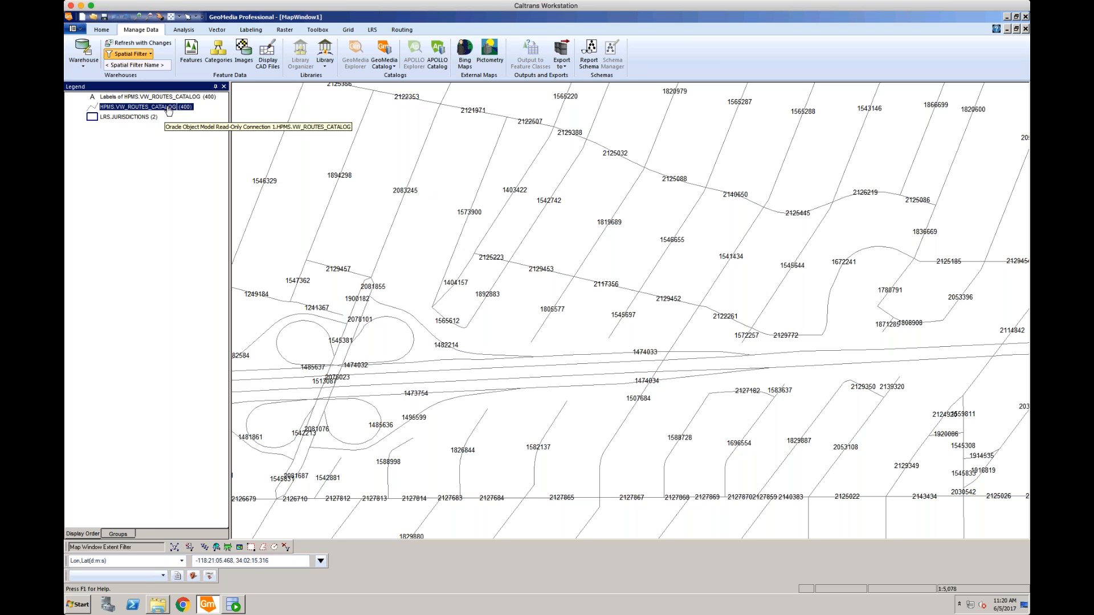
{"action": "right_click", "coordinate": [168, 109]}
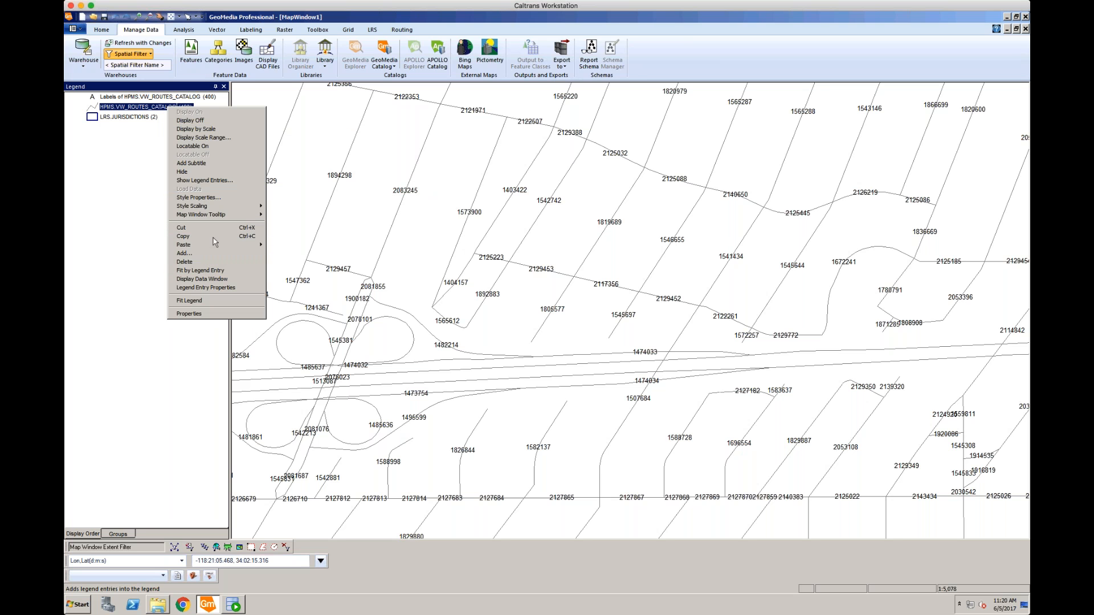
{"action": "left_click", "coordinate": [206, 146]}
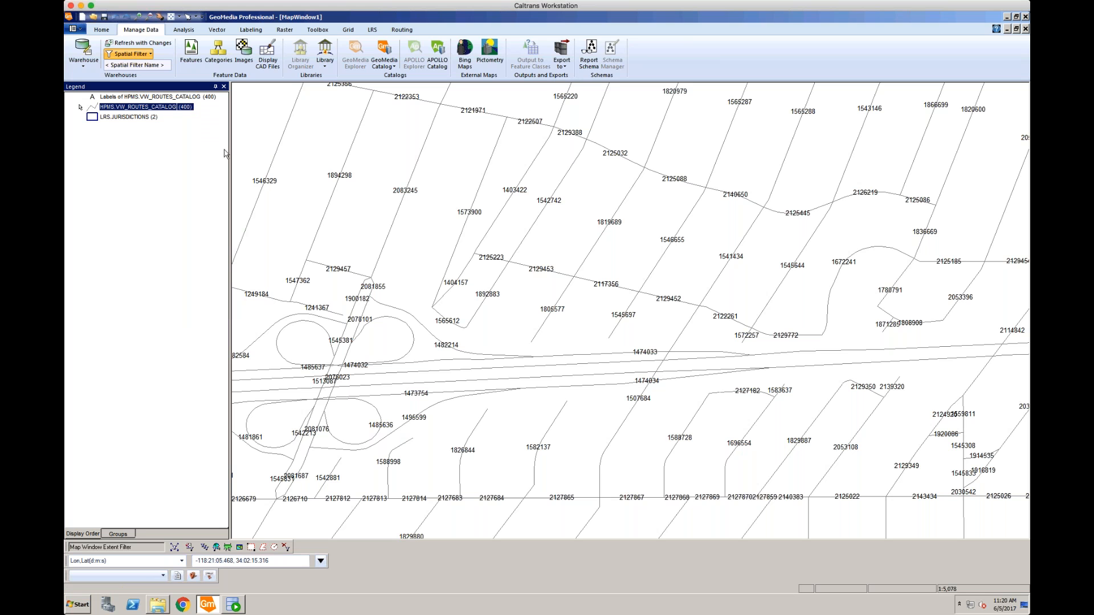
- Inspect the attributes of route segment 2083245, and examine the extent of the spatially filtered routes on the map
{"action": "double_click", "coordinate": [401, 213]}
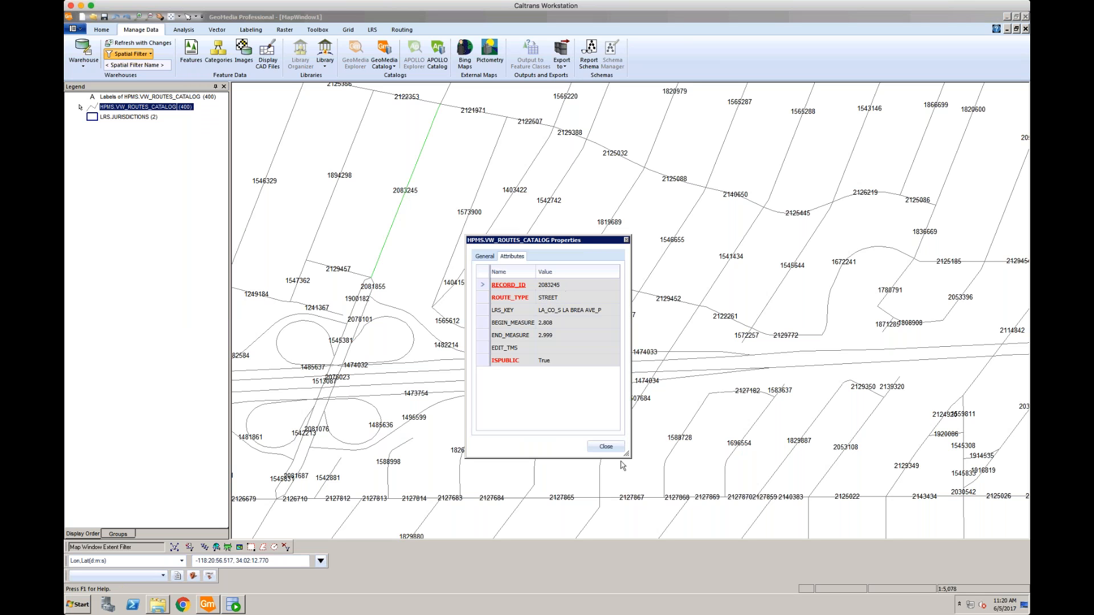
{"action": "left_click", "coordinate": [606, 446]}
{"action": "left_click", "coordinate": [550, 234]}
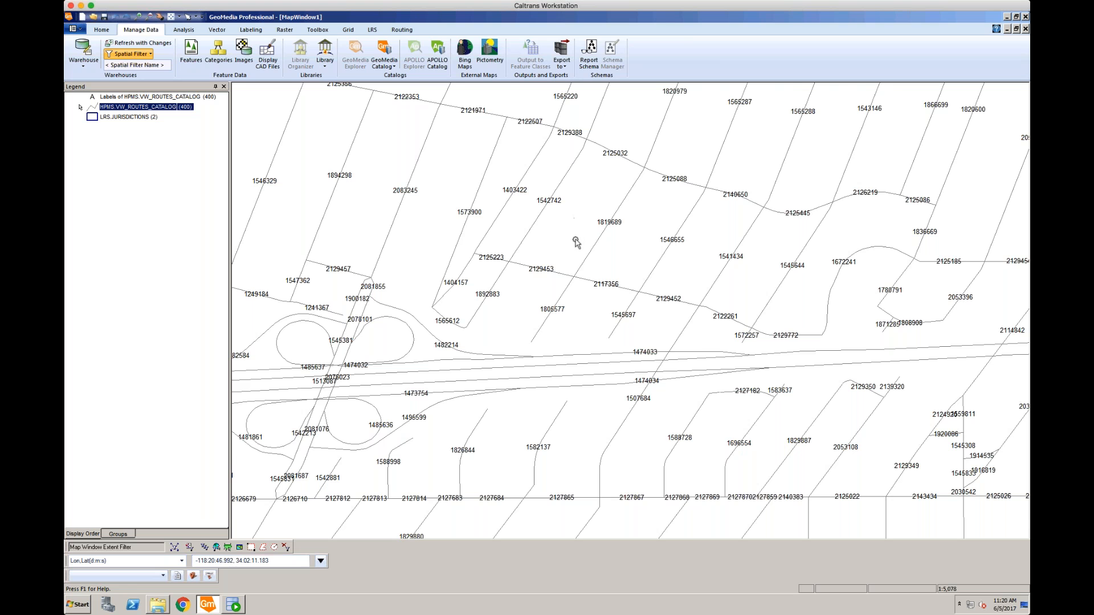
{"action": "scroll", "coordinate": [575, 242], "scroll_direction": "down", "scroll_amount": 3}
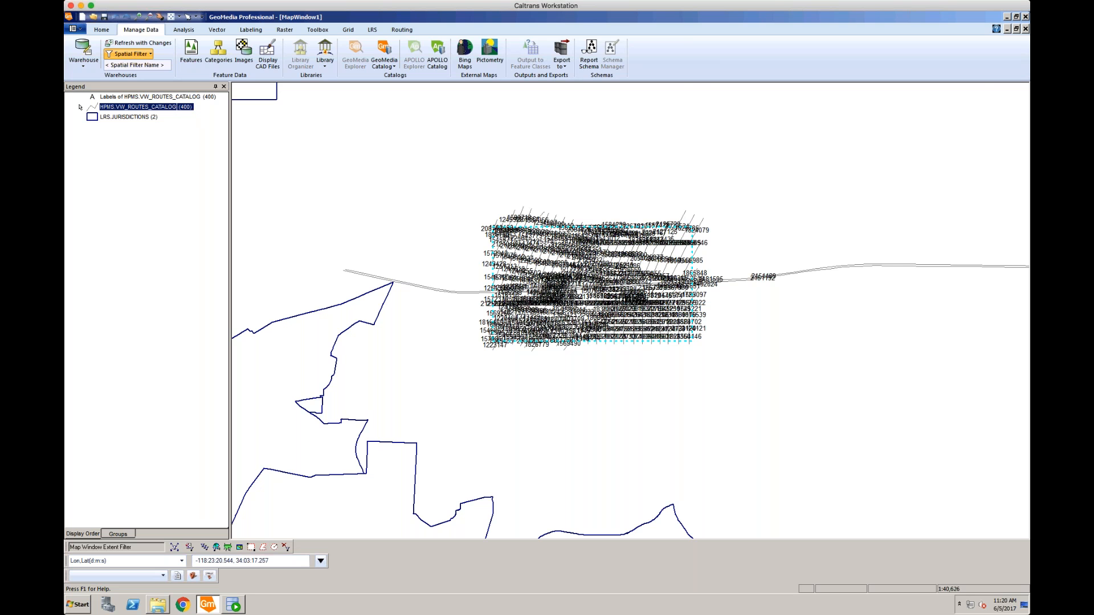
{"action": "scroll", "coordinate": [598, 291], "scroll_direction": "up", "scroll_amount": 3}
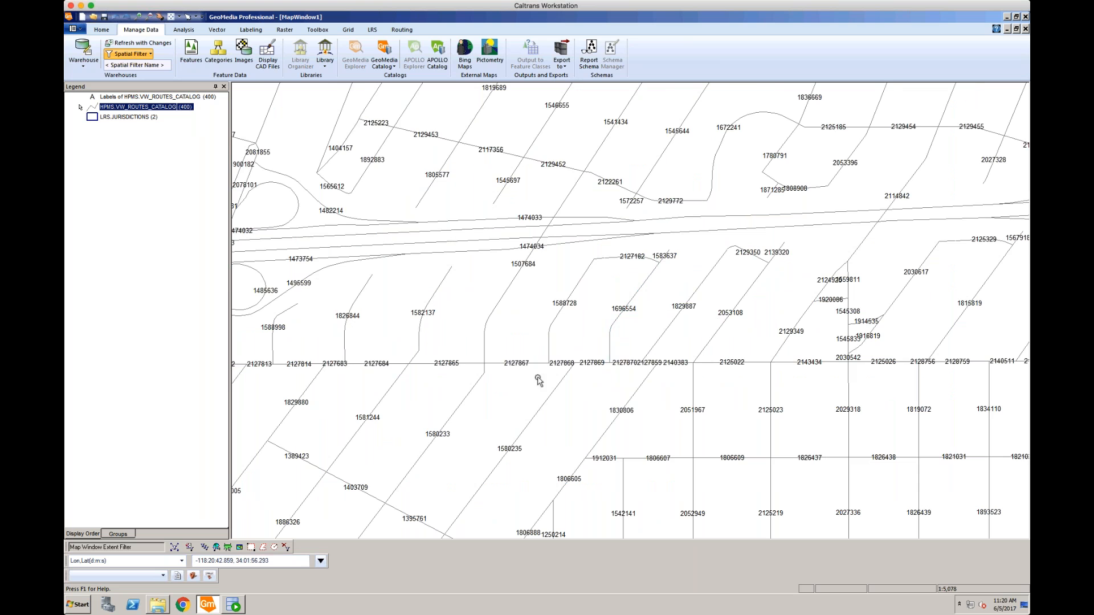
{"action": "scroll", "coordinate": [532, 380], "scroll_direction": "up", "scroll_amount": 1}
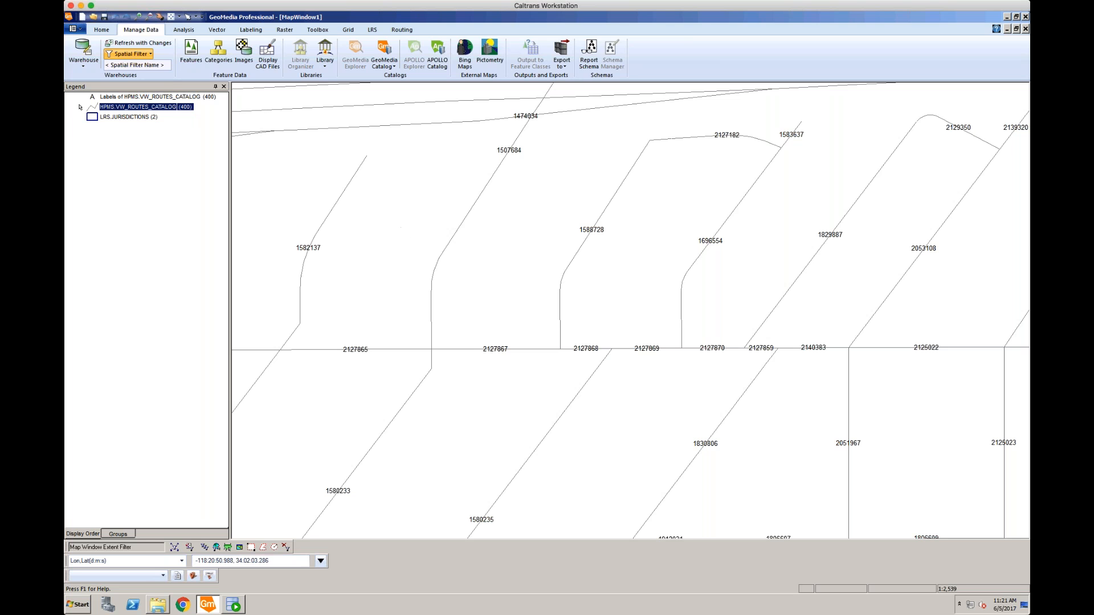
- Start a new warehouse from the normal.mdt Access template
{"action": "left_click", "coordinate": [87, 68]}
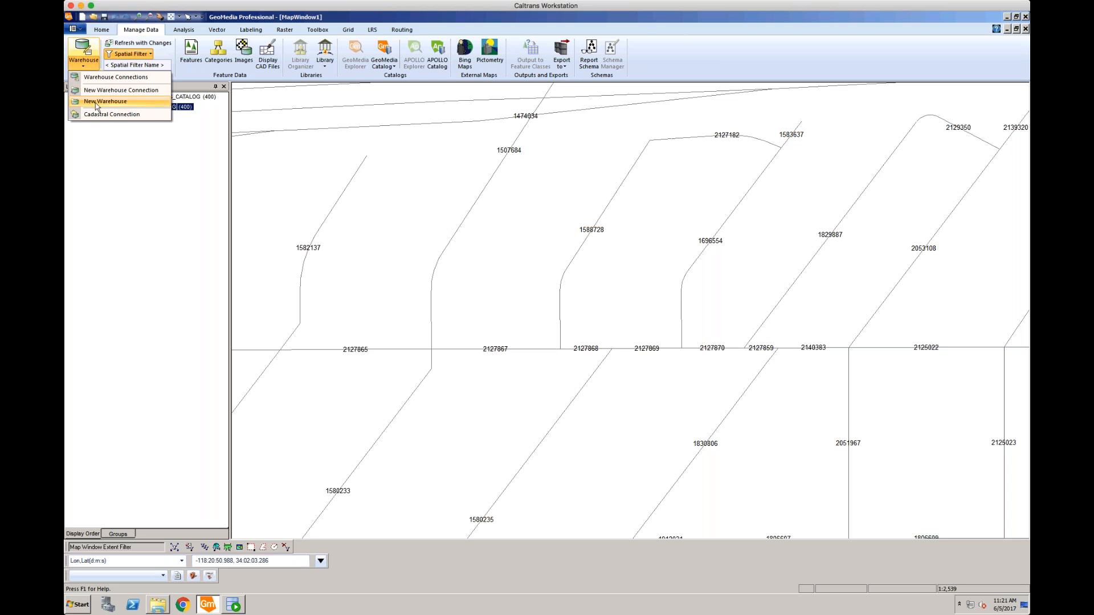
{"action": "left_click", "coordinate": [140, 106]}
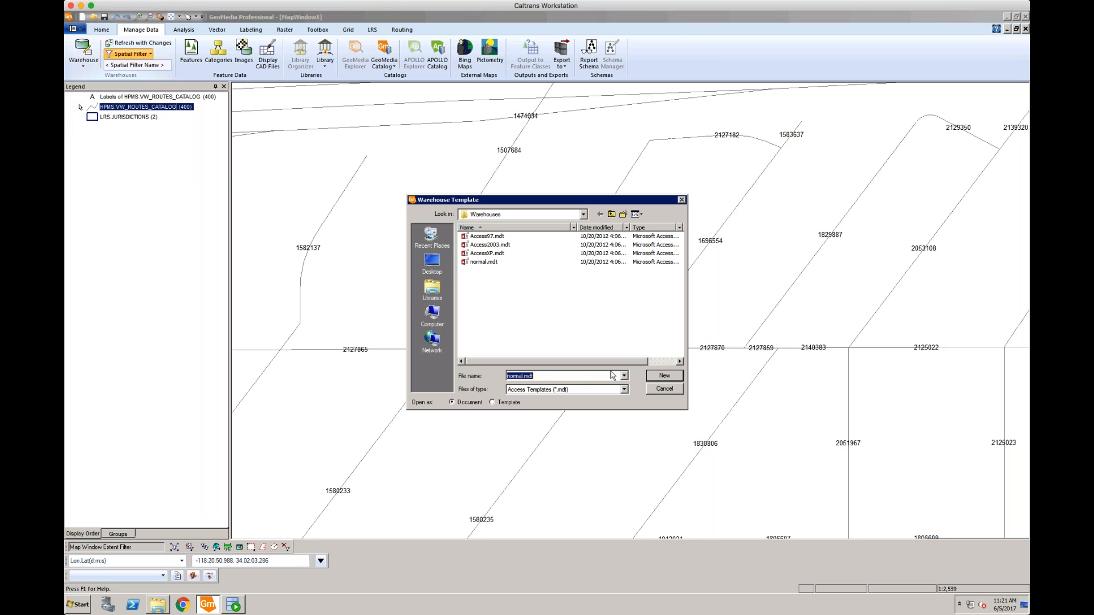
{"action": "left_click", "coordinate": [666, 379]}
{"action": "left_click", "coordinate": [659, 379]}
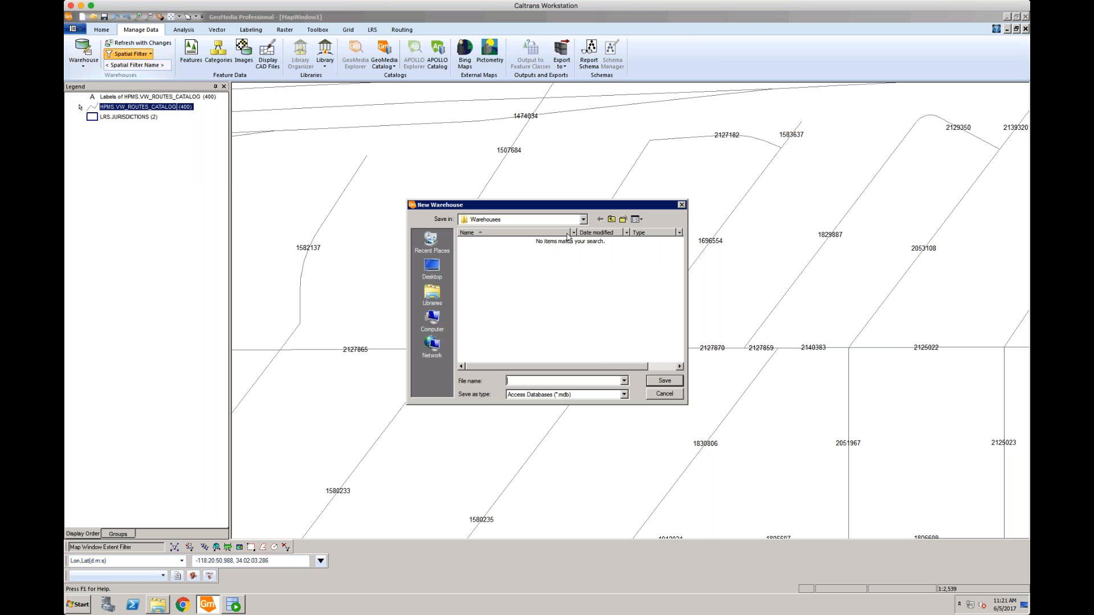
- Name the new warehouse export, with the Warehouses folder on the C drive as its save location
{"action": "left_click", "coordinate": [585, 221]}
{"action": "left_click", "coordinate": [583, 220]}
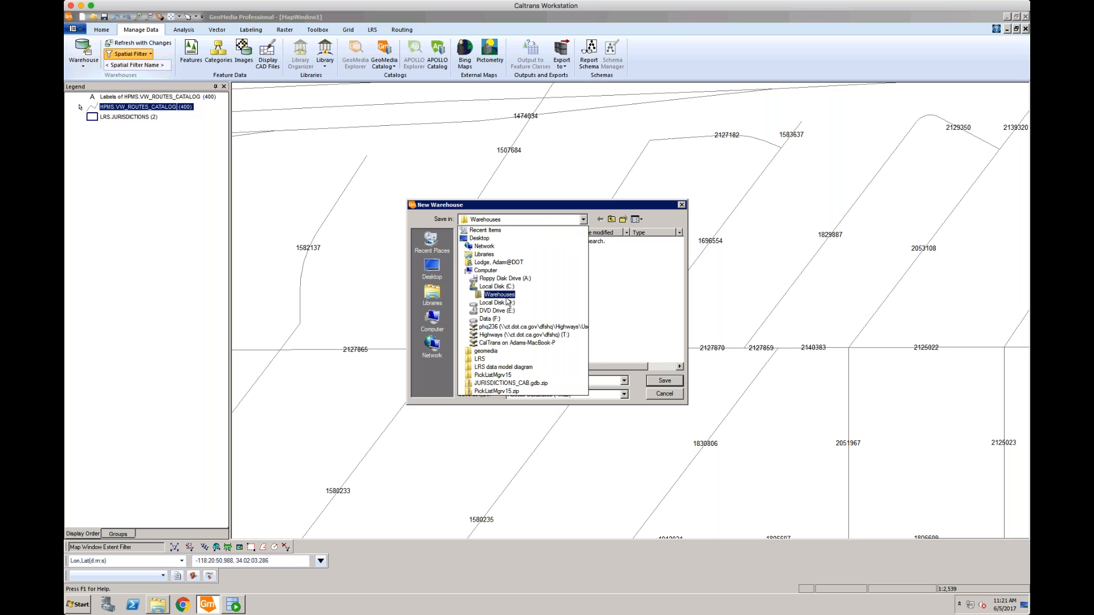
{"action": "left_click", "coordinate": [579, 208]}
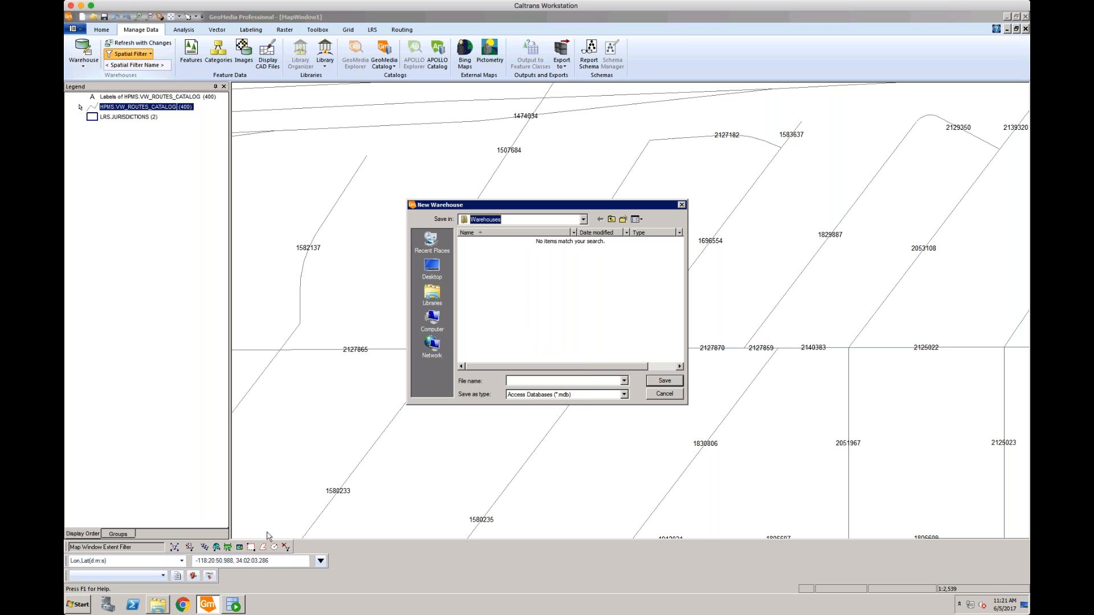
{"action": "left_click", "coordinate": [527, 381]}
{"action": "type", "text": "export"}
- Save the new warehouse in C:\Warehouses, checking the folder in Windows Explorer before and after, and return to GeoMedia
{"action": "left_click", "coordinate": [158, 604]}
{"action": "left_click_drag", "start_coordinate": [448, 251], "coordinate": [683, 61]}
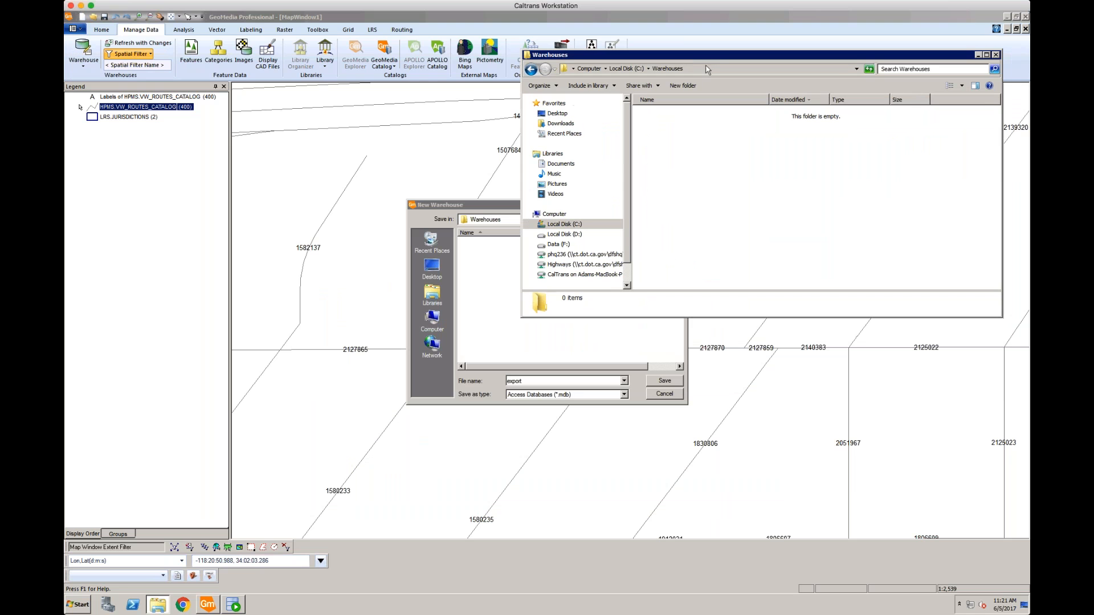
{"action": "left_click", "coordinate": [733, 71]}
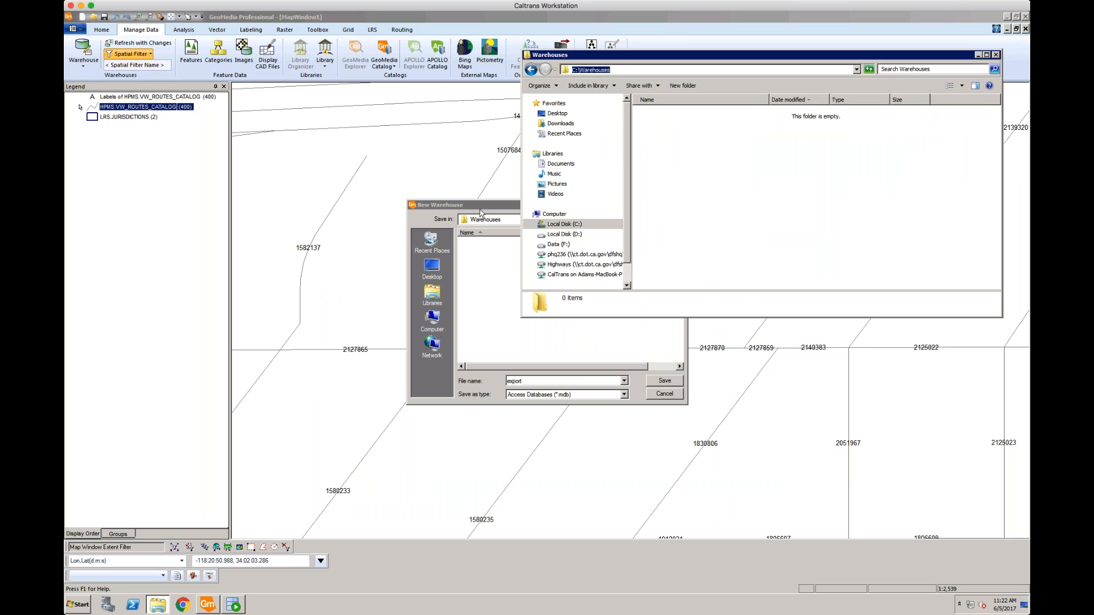
{"action": "left_click", "coordinate": [670, 385]}
{"action": "left_click", "coordinate": [671, 384]}
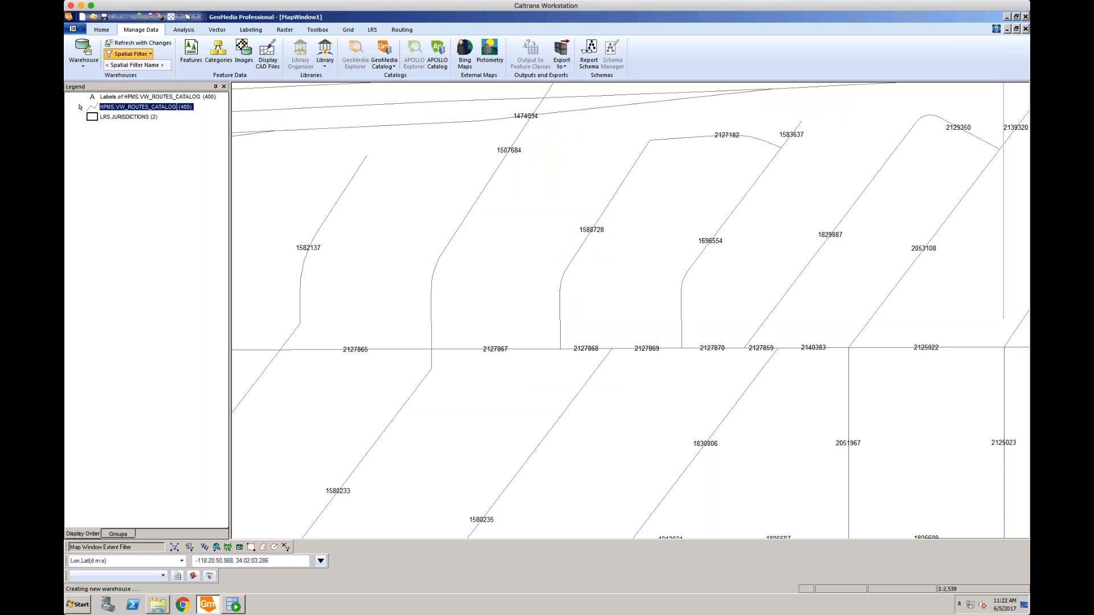
{"action": "left_click", "coordinate": [157, 607]}
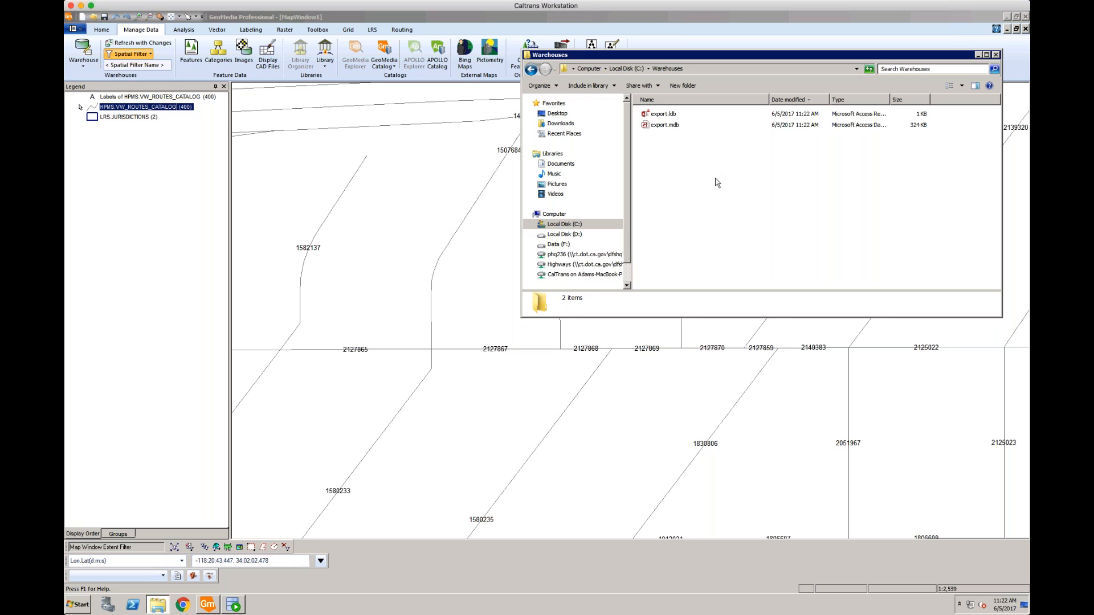
{"action": "left_click", "coordinate": [433, 198]}
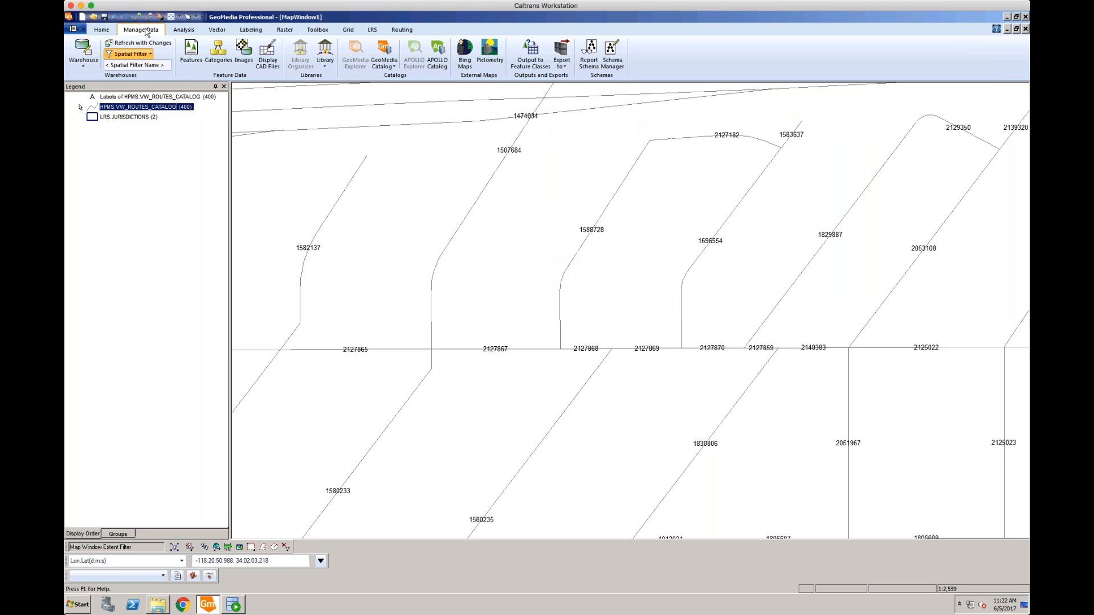
- Set up Output to Feature Classes with HPMS.VW_ROUTES_CATALOG from the Oracle read-only connection as source and export as target connection
{"action": "left_click", "coordinate": [537, 57]}
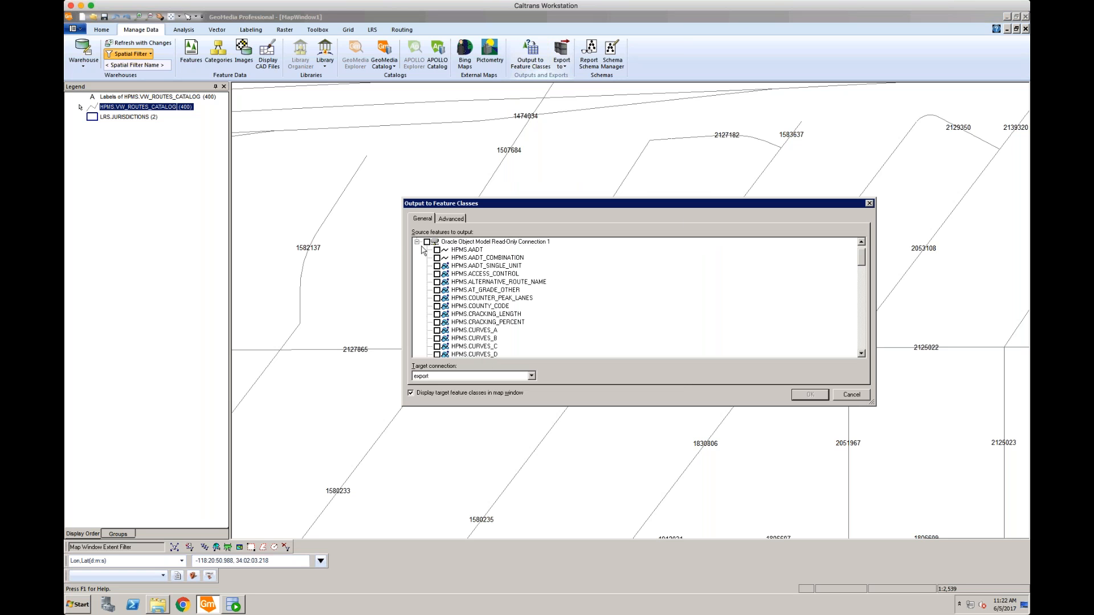
{"action": "left_click", "coordinate": [416, 242]}
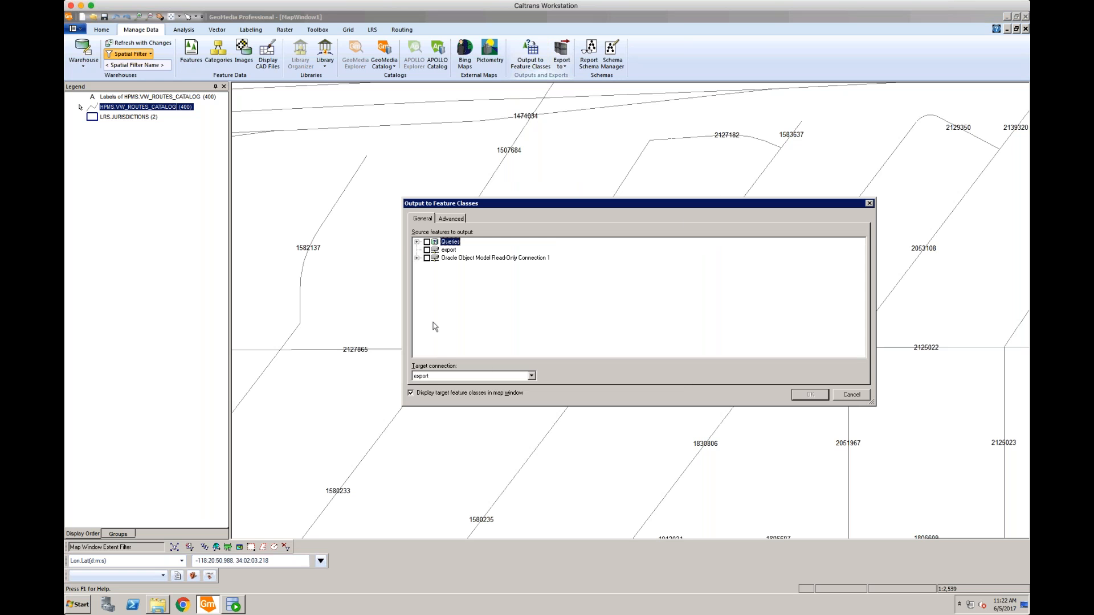
{"action": "left_click", "coordinate": [452, 220]}
{"action": "left_click", "coordinate": [423, 220]}
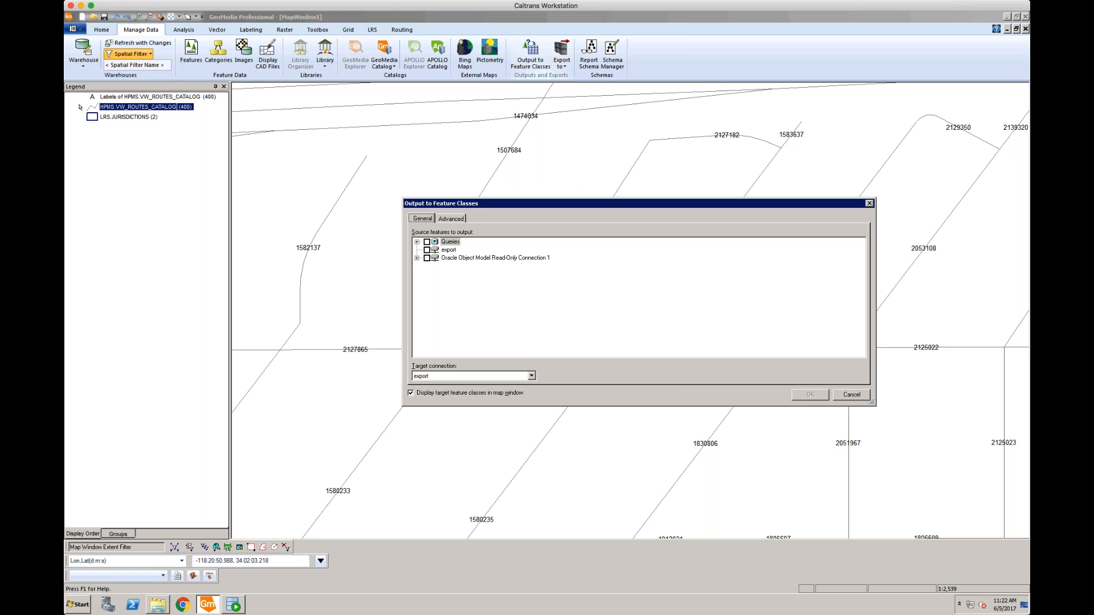
{"action": "left_click", "coordinate": [417, 258]}
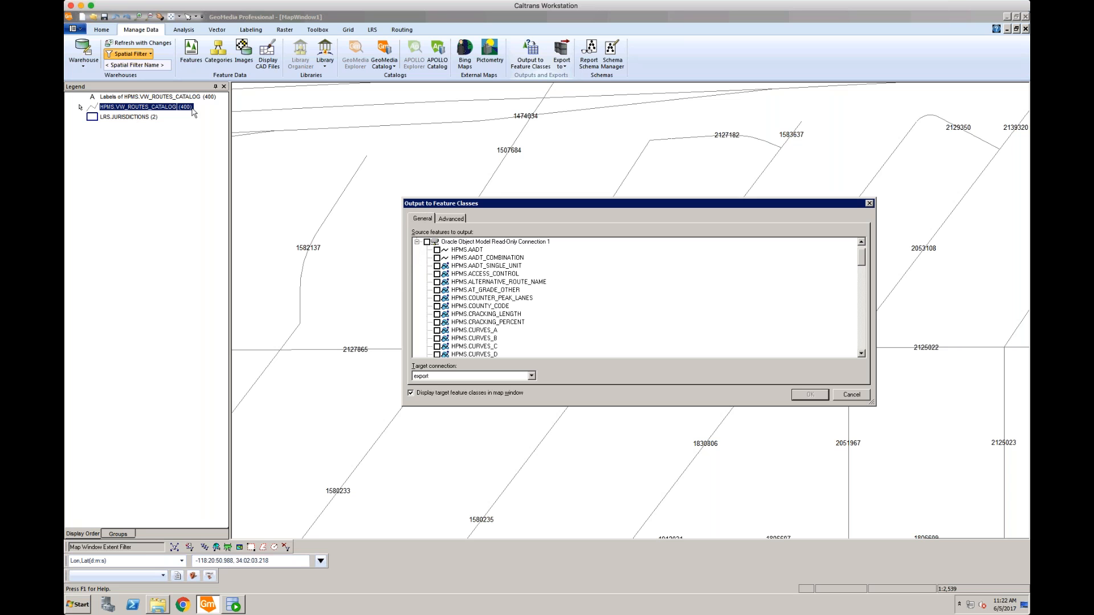
{"action": "left_click_drag", "start_coordinate": [867, 263], "coordinate": [870, 333]}
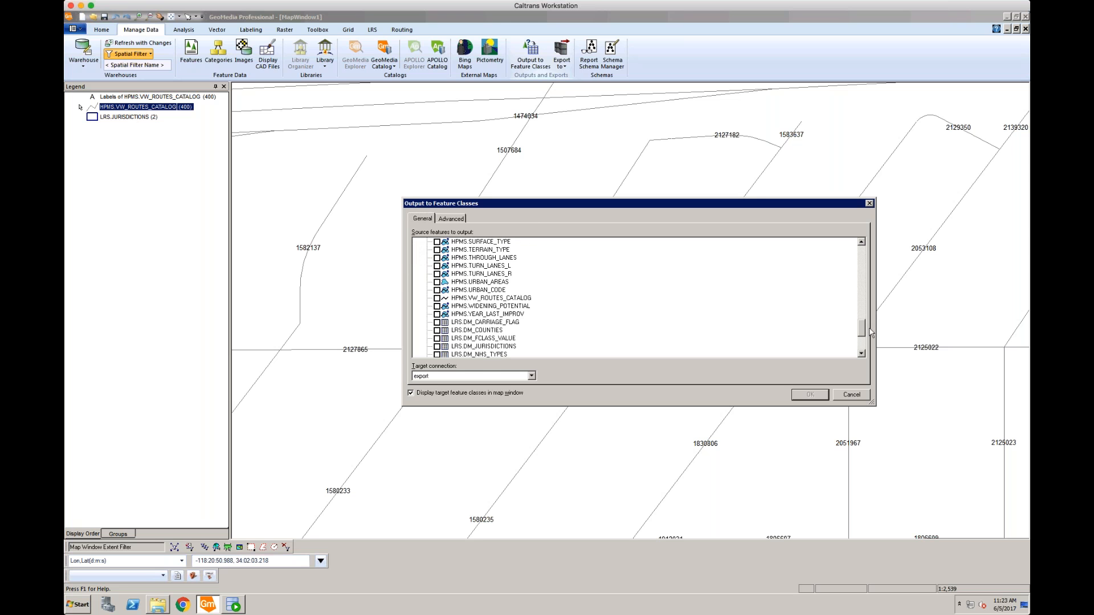
{"action": "left_click", "coordinate": [496, 298]}
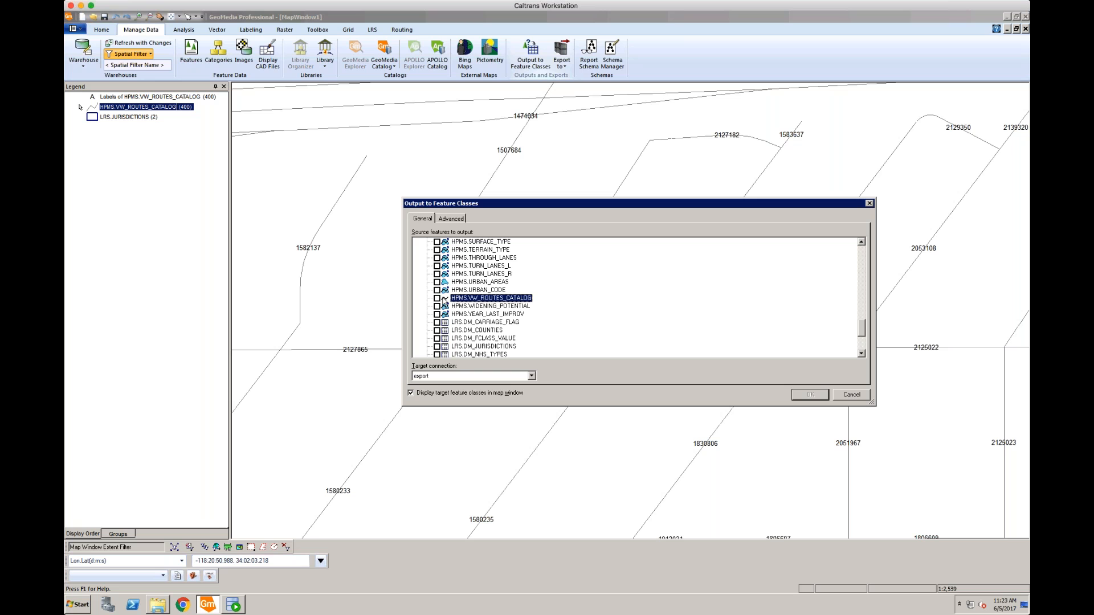
{"action": "left_click", "coordinate": [437, 299]}
- Show the advanced output settings, widening the dialog and the Features to Output column to read the full feature name
{"action": "left_click", "coordinate": [455, 220]}
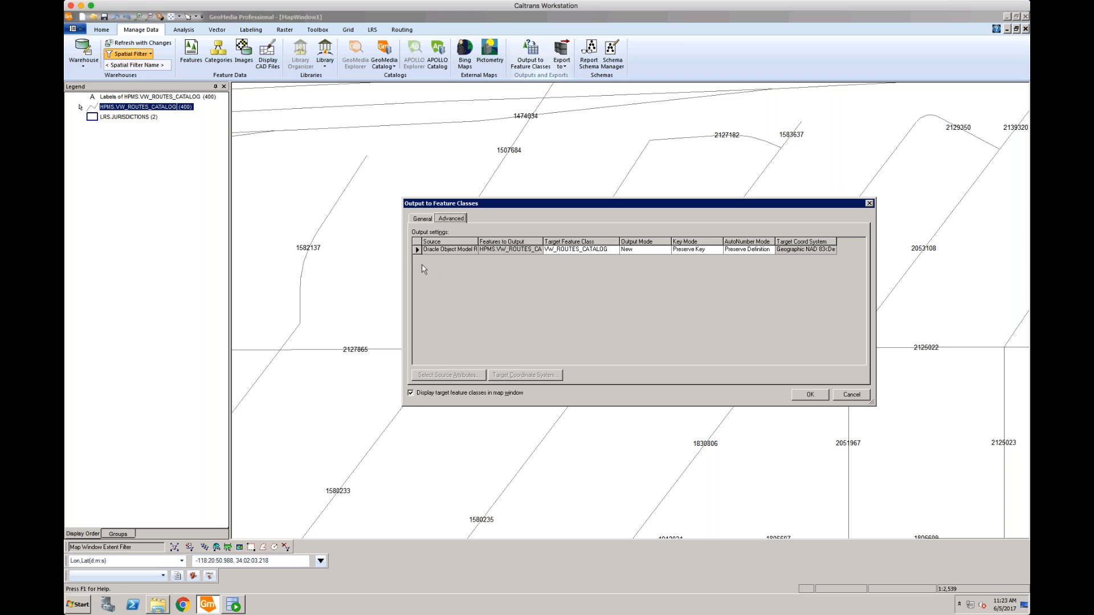
{"action": "left_click_drag", "start_coordinate": [402, 270], "coordinate": [366, 270]}
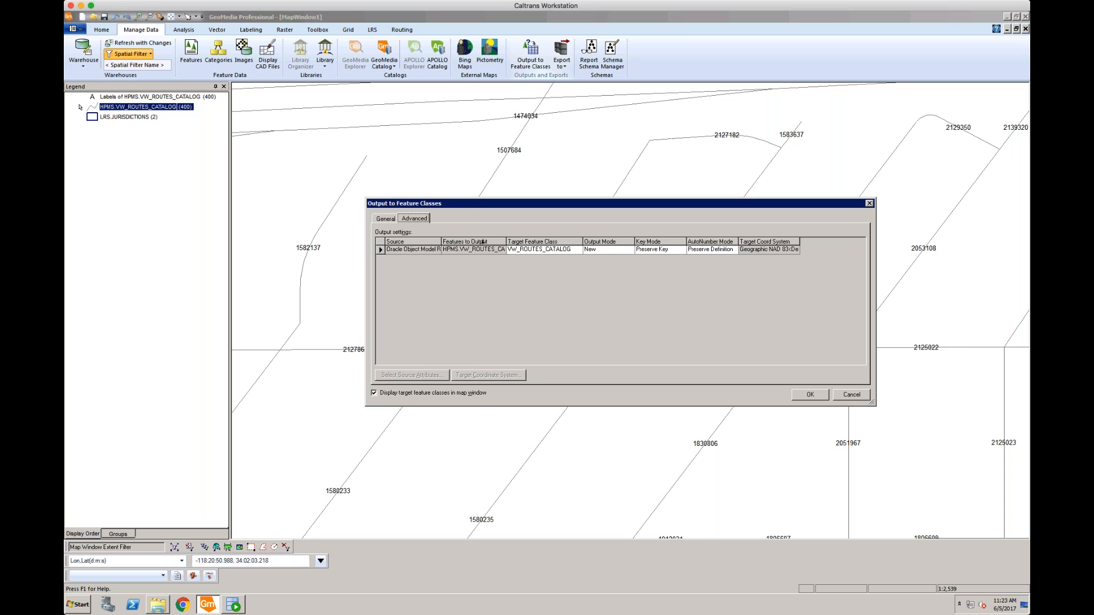
{"action": "left_click_drag", "start_coordinate": [506, 242], "coordinate": [443, 252]}
{"action": "left_click", "coordinate": [519, 251]}
{"action": "left_click", "coordinate": [404, 251]}
{"action": "left_click", "coordinate": [462, 251]}
{"action": "left_click", "coordinate": [459, 250]}
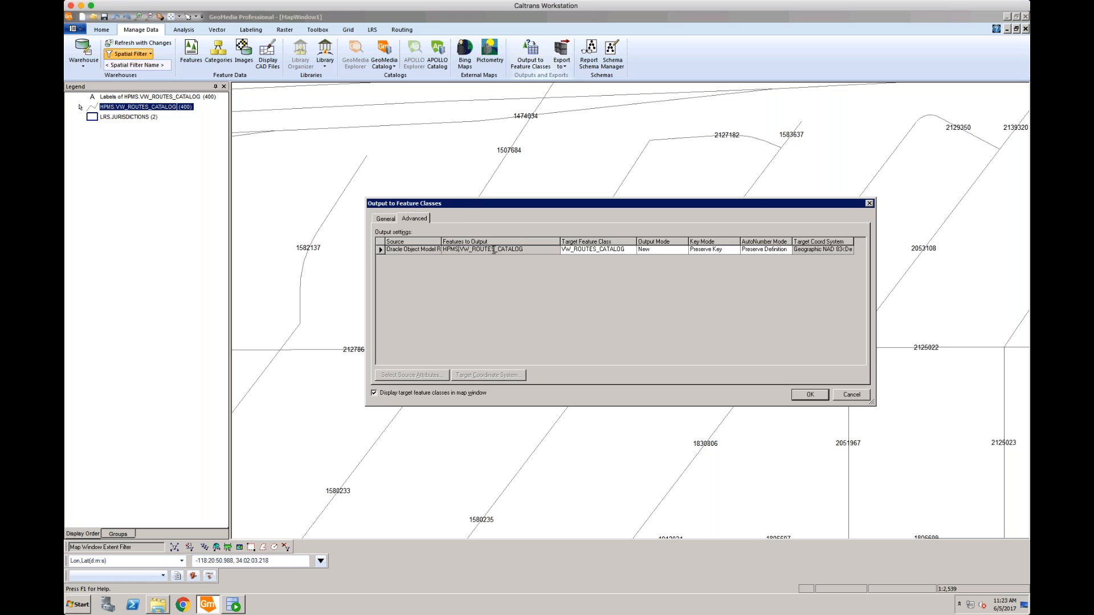
- Choose New as the output mode for the VW_ROUTES_CATALOG target feature class
{"action": "left_click", "coordinate": [614, 254]}
{"action": "left_click", "coordinate": [615, 254]}
{"action": "left_click", "coordinate": [664, 251]}
{"action": "left_click", "coordinate": [684, 250]}
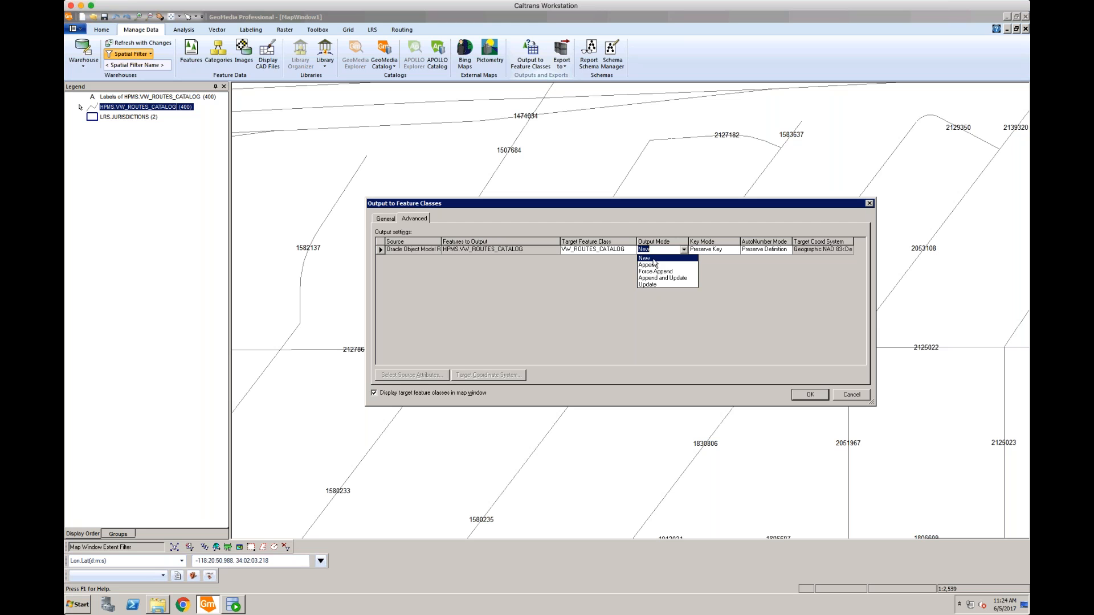
{"action": "left_click", "coordinate": [654, 259]}
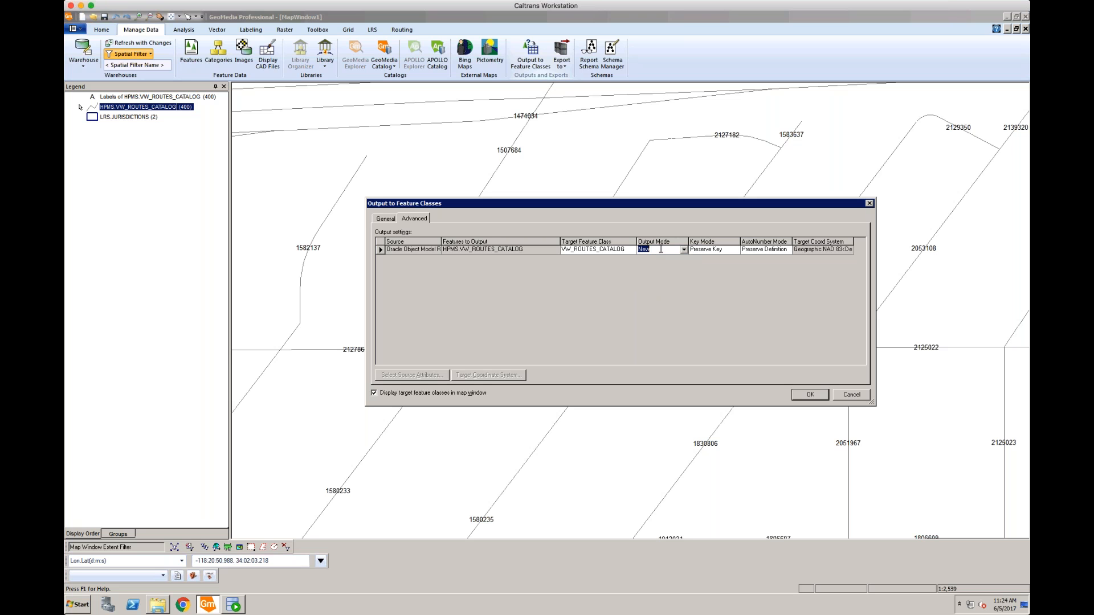
- Review the key mode choices for the VW_ROUTES_CATALOG output and keep Preserve Key
{"action": "left_click", "coordinate": [661, 249]}
{"action": "left_click", "coordinate": [725, 256]}
{"action": "left_click", "coordinate": [736, 251]}
{"action": "left_click", "coordinate": [735, 251]}
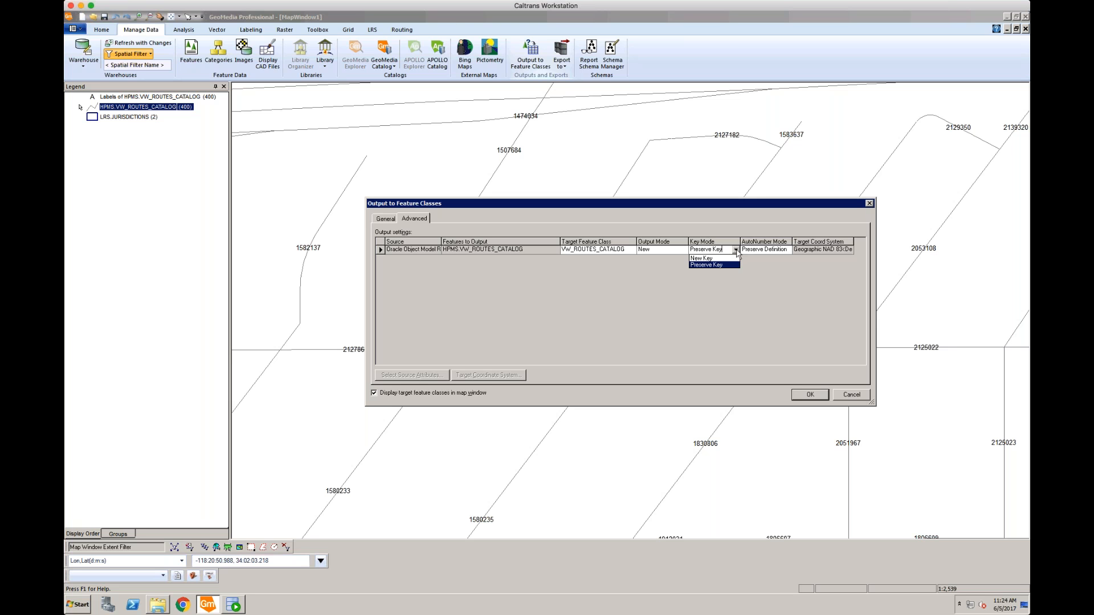
{"action": "left_click", "coordinate": [721, 326]}
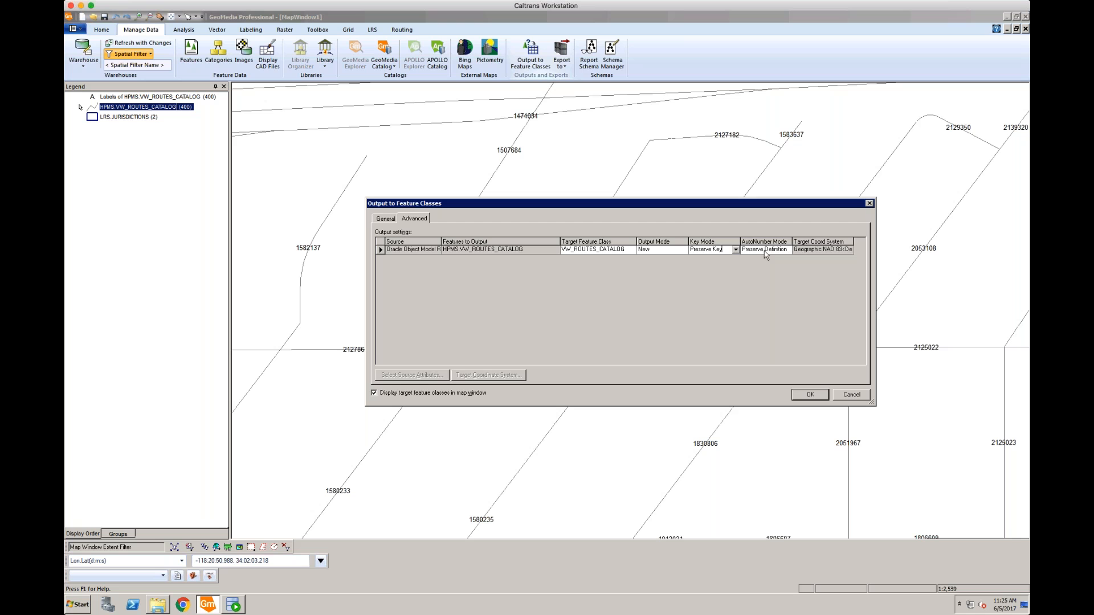
- Widen the AutoNumber Mode column and choose Preserve Values for the VW_ROUTES_CATALOG output
{"action": "left_click_drag", "start_coordinate": [791, 241], "coordinate": [799, 241]}
{"action": "left_click", "coordinate": [778, 252]}
{"action": "left_click", "coordinate": [796, 250]}
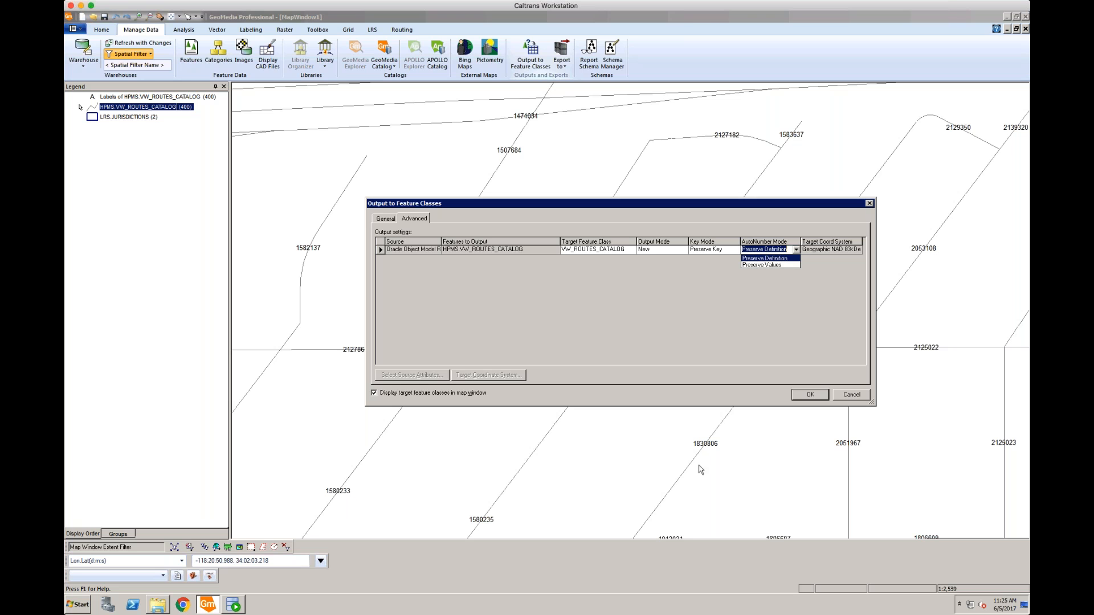
{"action": "left_click", "coordinate": [773, 265]}
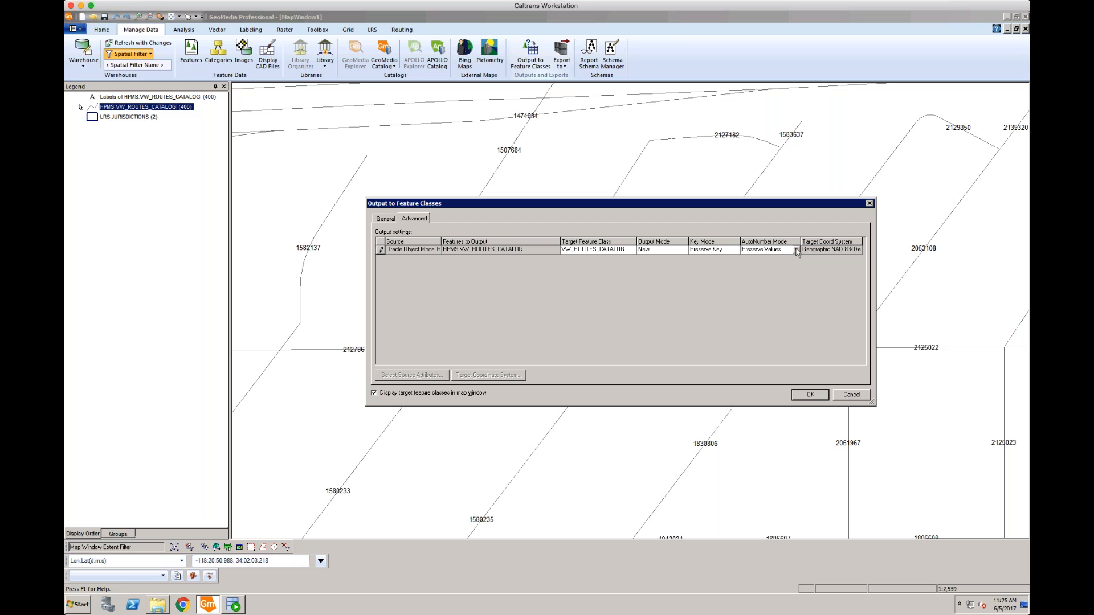
{"action": "left_click", "coordinate": [796, 250]}
{"action": "left_click", "coordinate": [772, 265]}
- Examine the source attributes and the target coordinate system of the VW_ROUTES_CATALOG output row without changing them
{"action": "left_click", "coordinate": [380, 250]}
{"action": "left_click", "coordinate": [425, 376]}
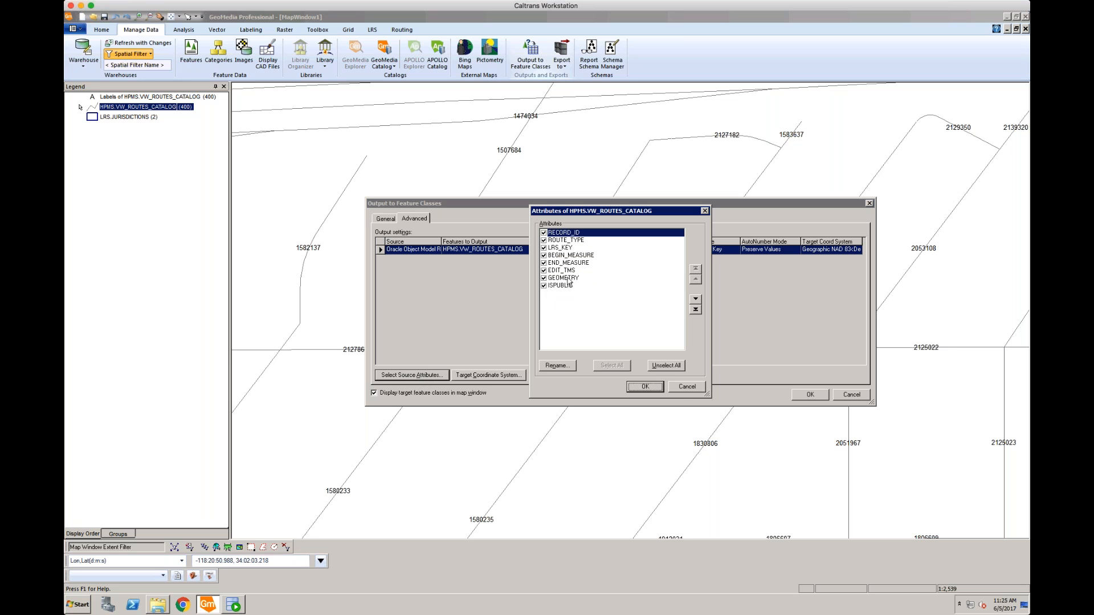
{"action": "left_click", "coordinate": [684, 389]}
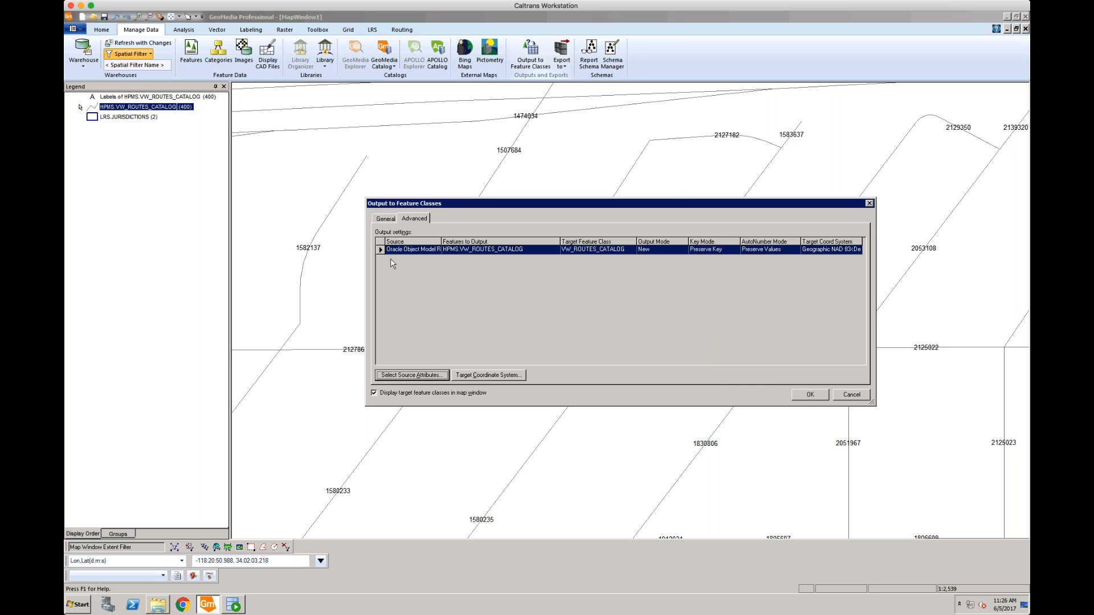
{"action": "left_click", "coordinate": [507, 377]}
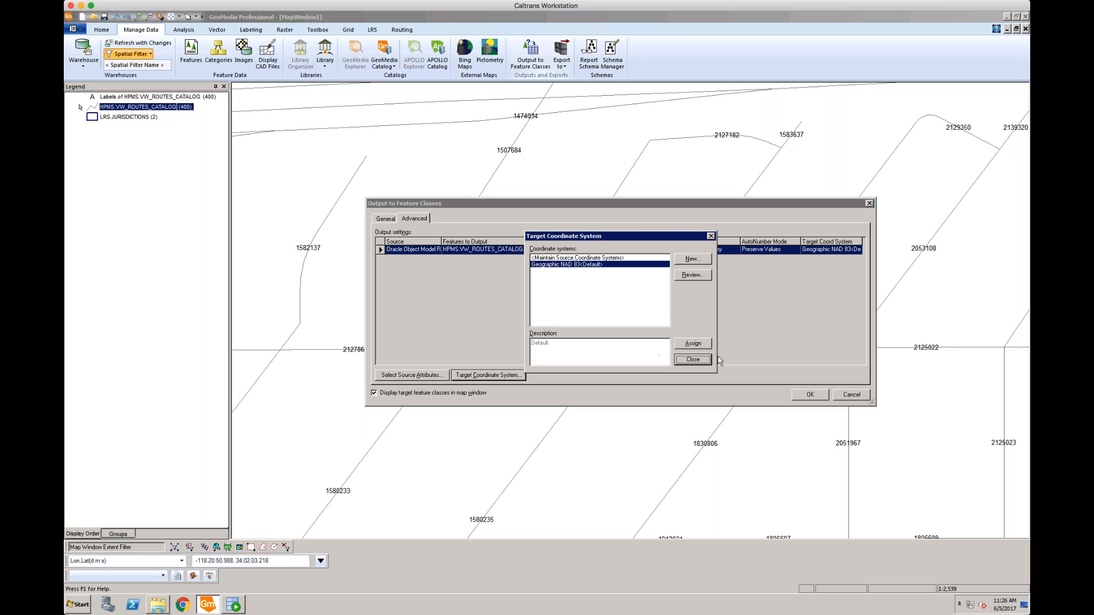
{"action": "left_click", "coordinate": [692, 360]}
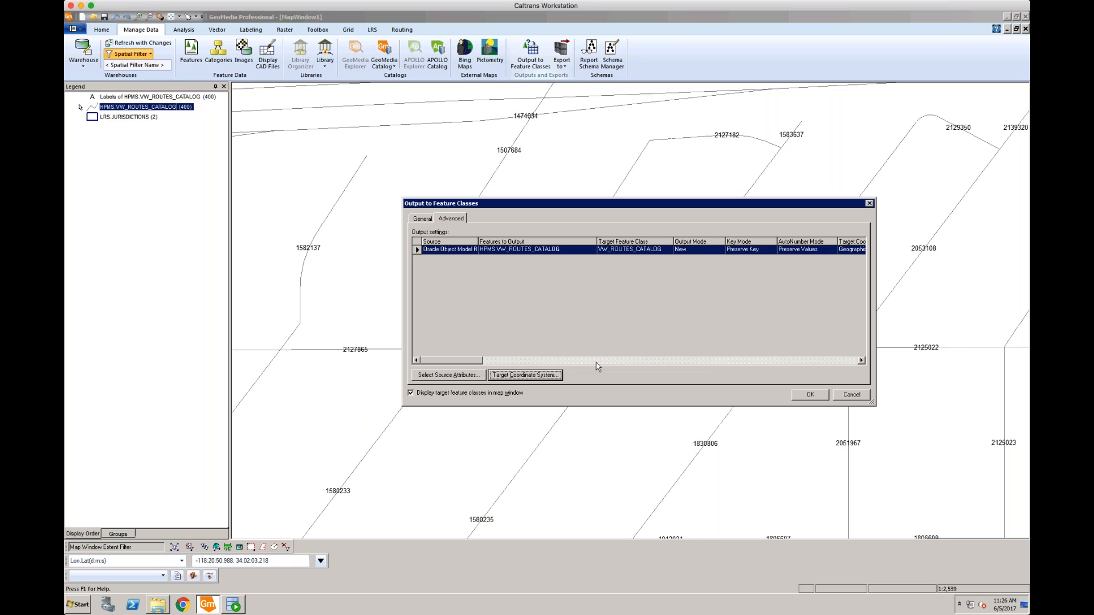
- Widen the Output to Feature Classes dialog and its Source and Target Coord System columns to read all output settings in full
{"action": "left_click_drag", "start_coordinate": [401, 314], "coordinate": [331, 313]}
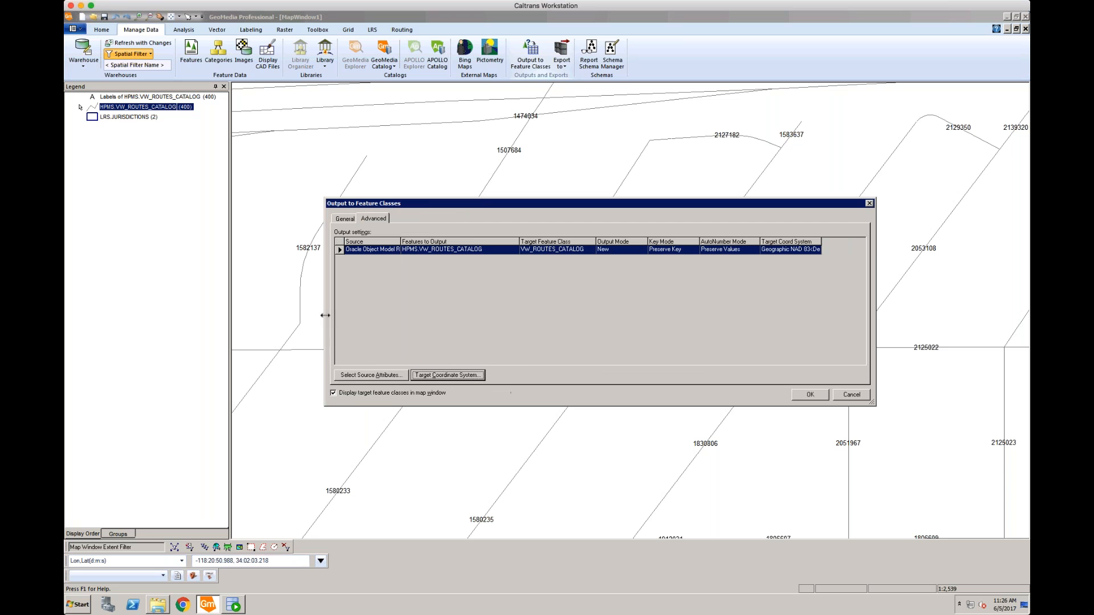
{"action": "left_click_drag", "start_coordinate": [827, 242], "coordinate": [853, 242]}
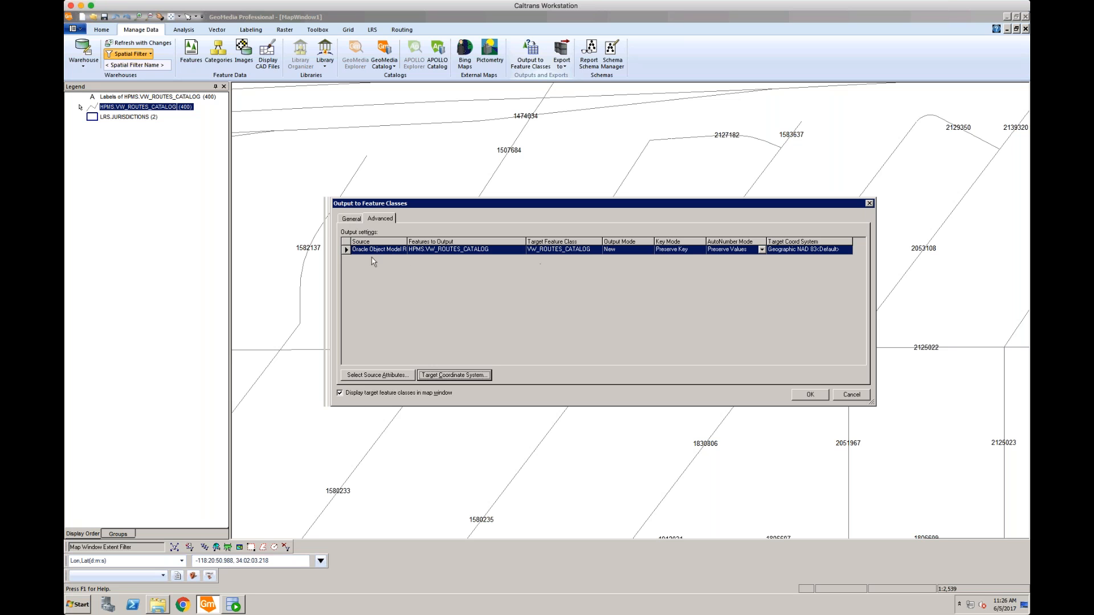
{"action": "left_click_drag", "start_coordinate": [407, 242], "coordinate": [469, 241]}
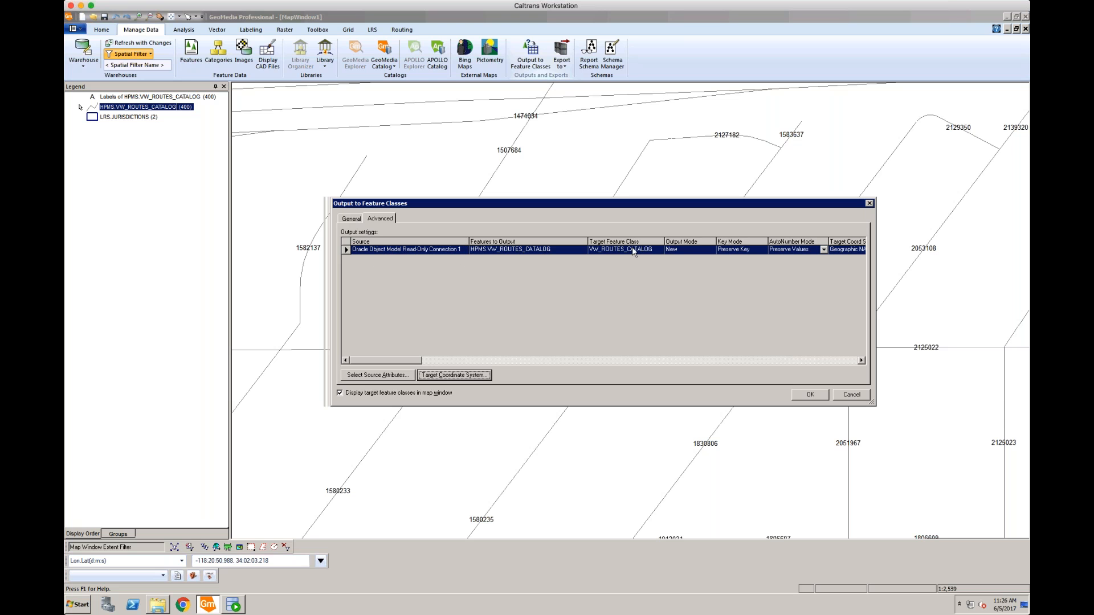
{"action": "left_click_drag", "start_coordinate": [876, 268], "coordinate": [931, 265]}
{"action": "left_click", "coordinate": [877, 252]}
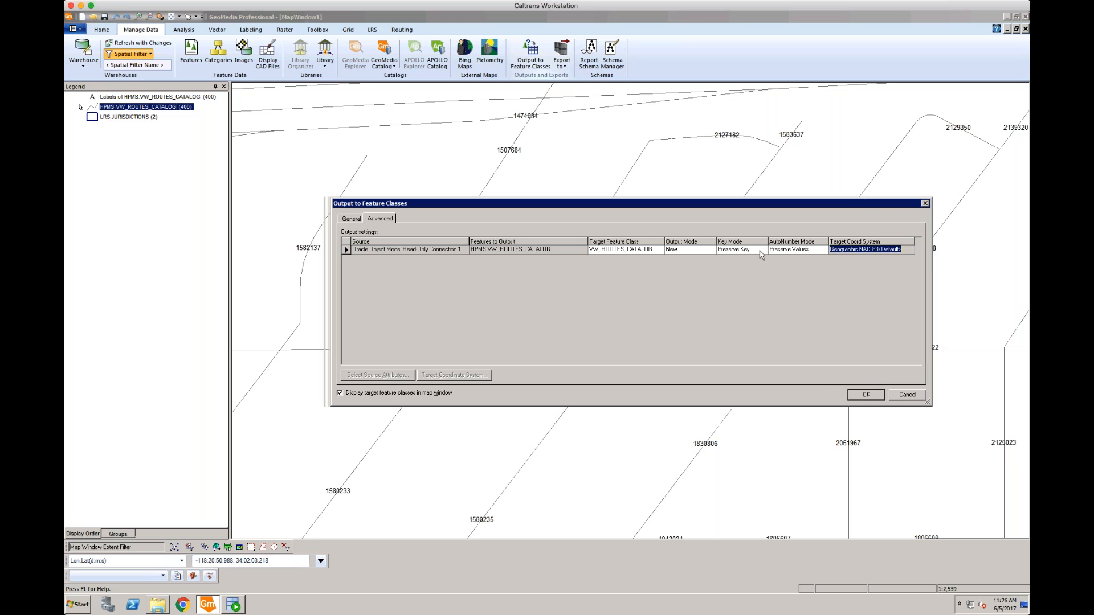
{"action": "left_click", "coordinate": [809, 250]}
{"action": "left_click", "coordinate": [812, 249]}
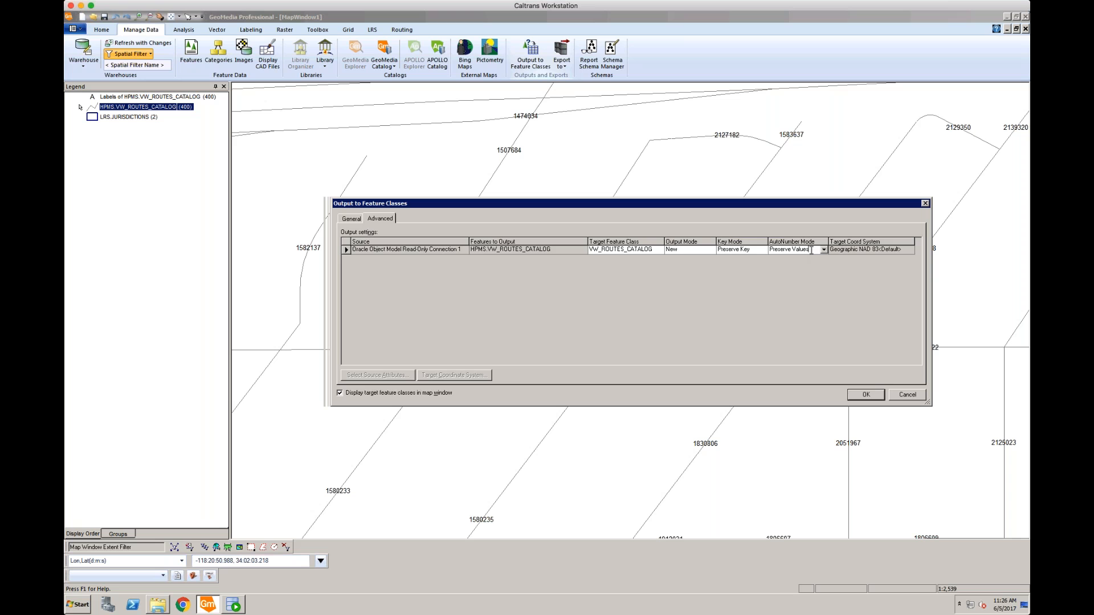
- Recheck the source feature and export target connection, then run the output to feature classes and acknowledge its completion
{"action": "left_click", "coordinate": [352, 219]}
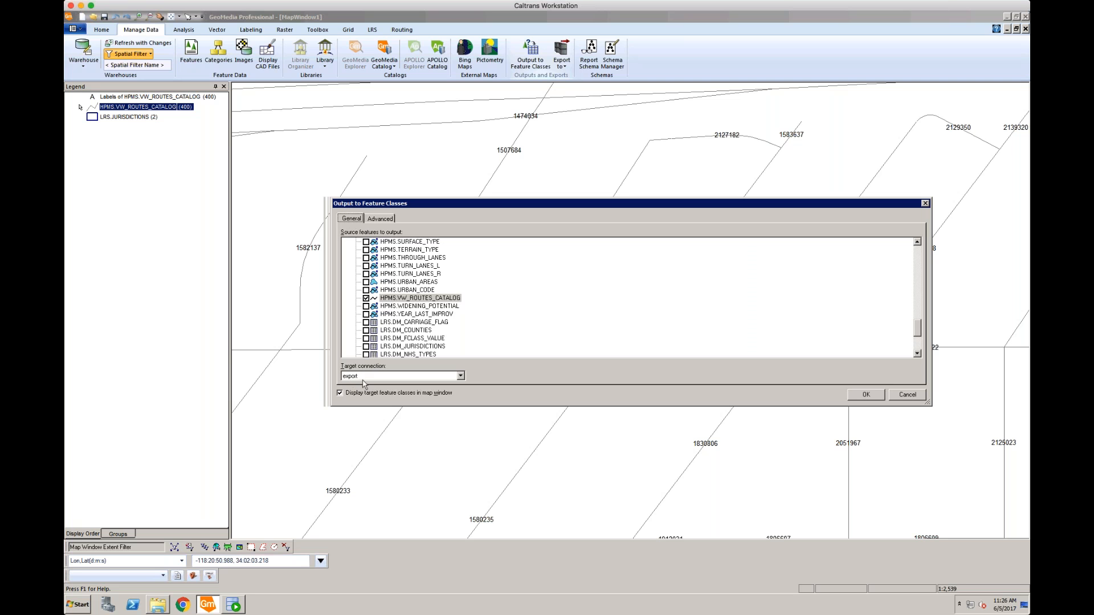
{"action": "left_click", "coordinate": [380, 219]}
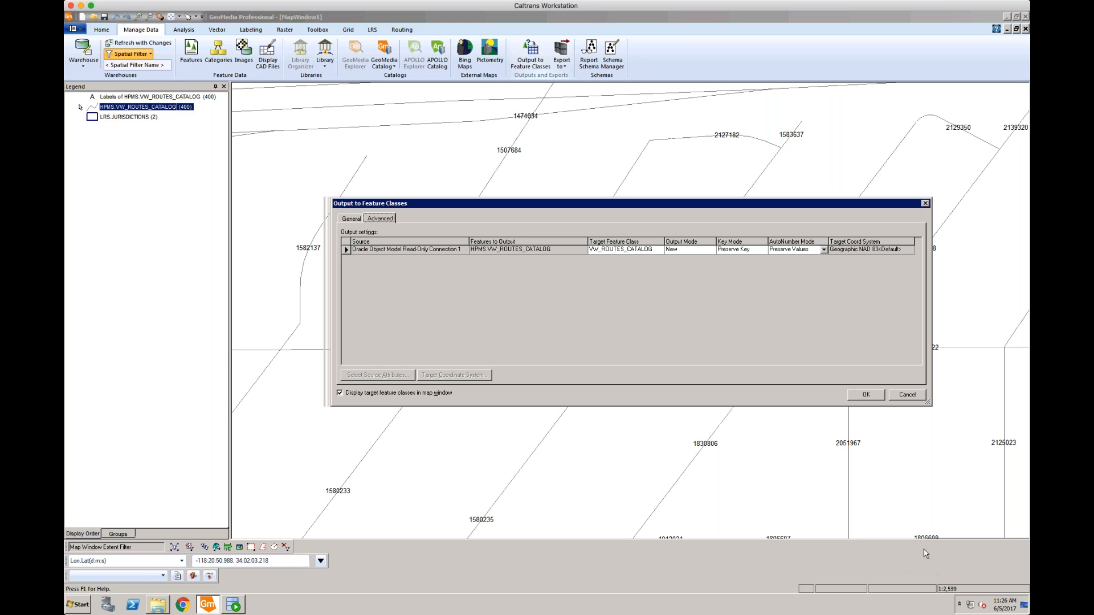
{"action": "left_click", "coordinate": [866, 395]}
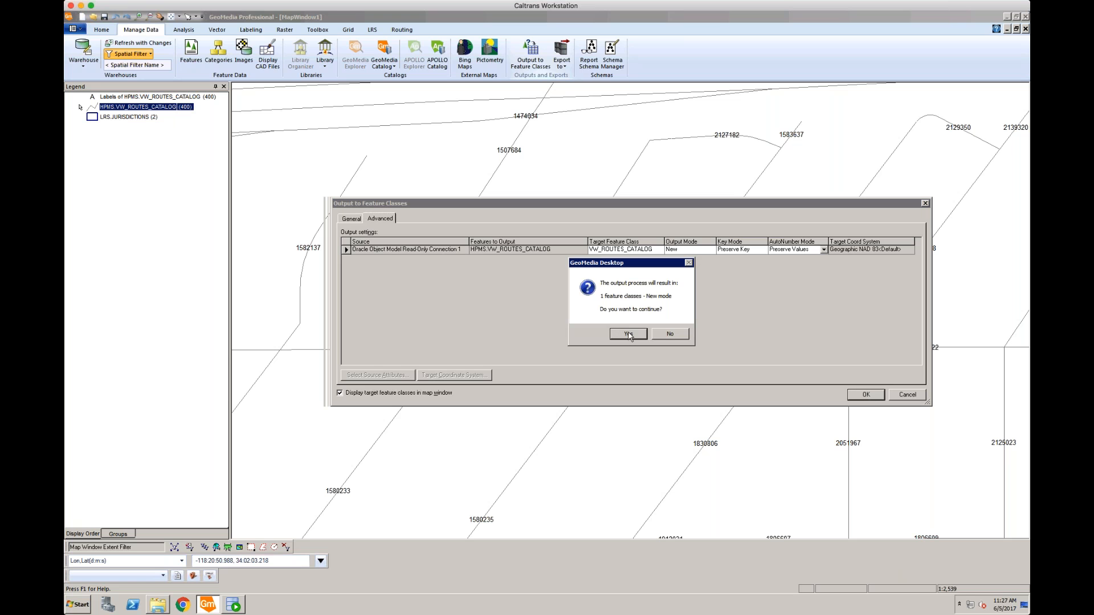
{"action": "left_click", "coordinate": [628, 334]}
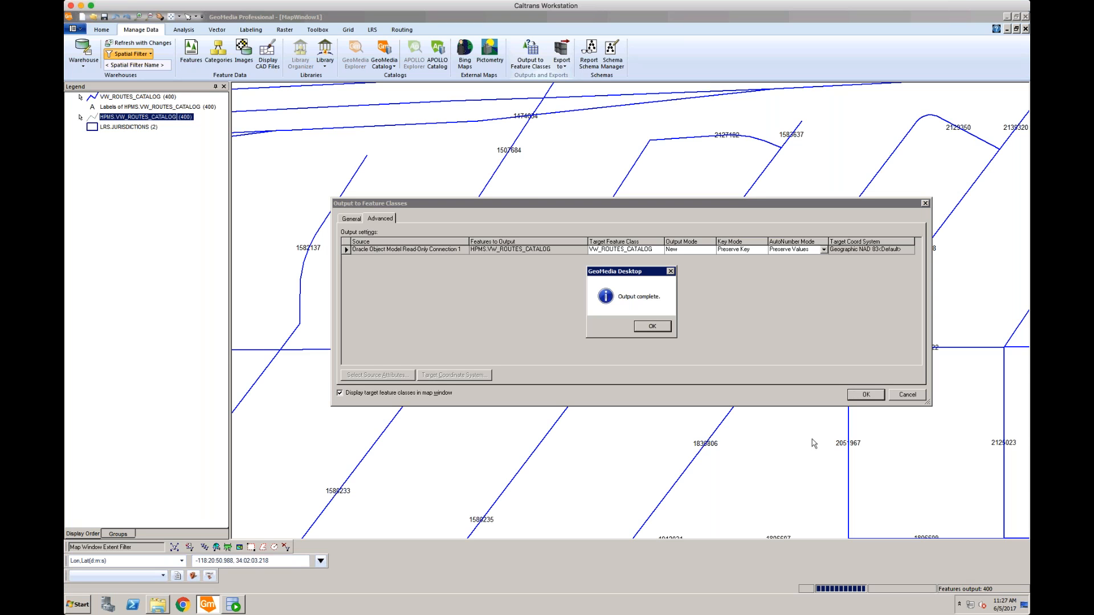
{"action": "left_click", "coordinate": [649, 332]}
{"action": "left_click", "coordinate": [652, 329]}
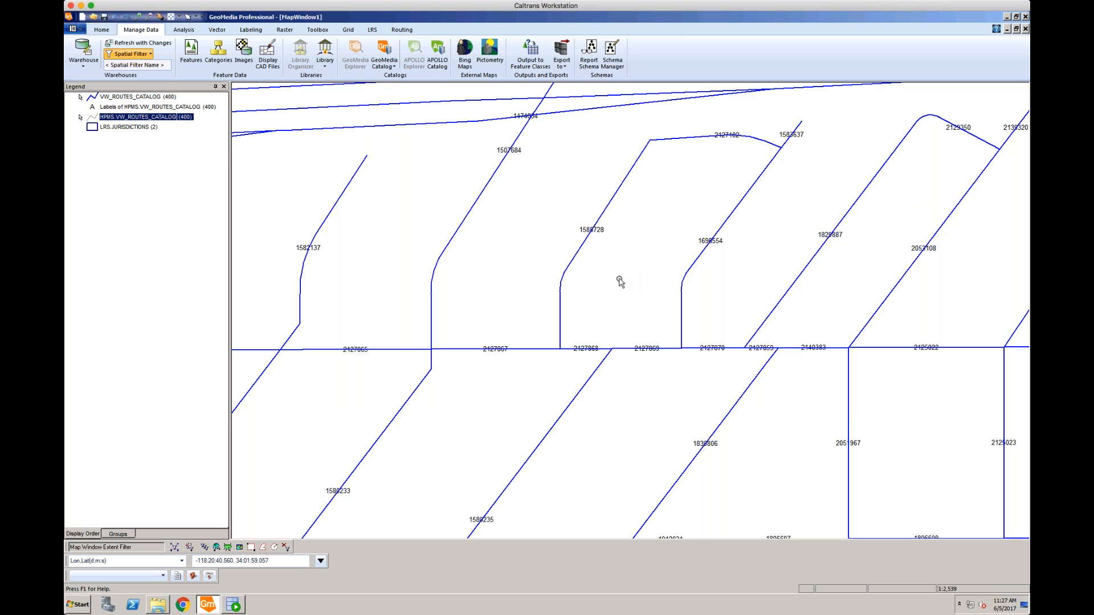
- Make the HPMS.VW_ROUTES_CATALOG legend entry non-locatable and view the attributes of exported route segment 2127867
{"action": "right_click", "coordinate": [146, 117]}
{"action": "left_click", "coordinate": [184, 166]}
{"action": "double_click", "coordinate": [524, 352]}
{"action": "left_click_drag", "start_coordinate": [559, 240], "coordinate": [657, 194]}
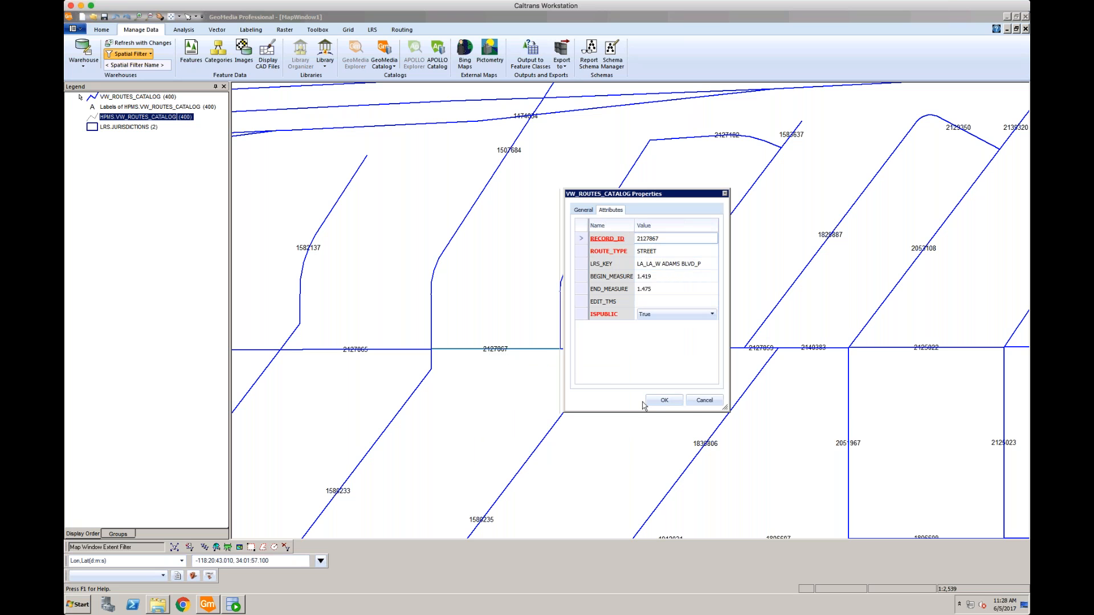
{"action": "left_click", "coordinate": [703, 400]}
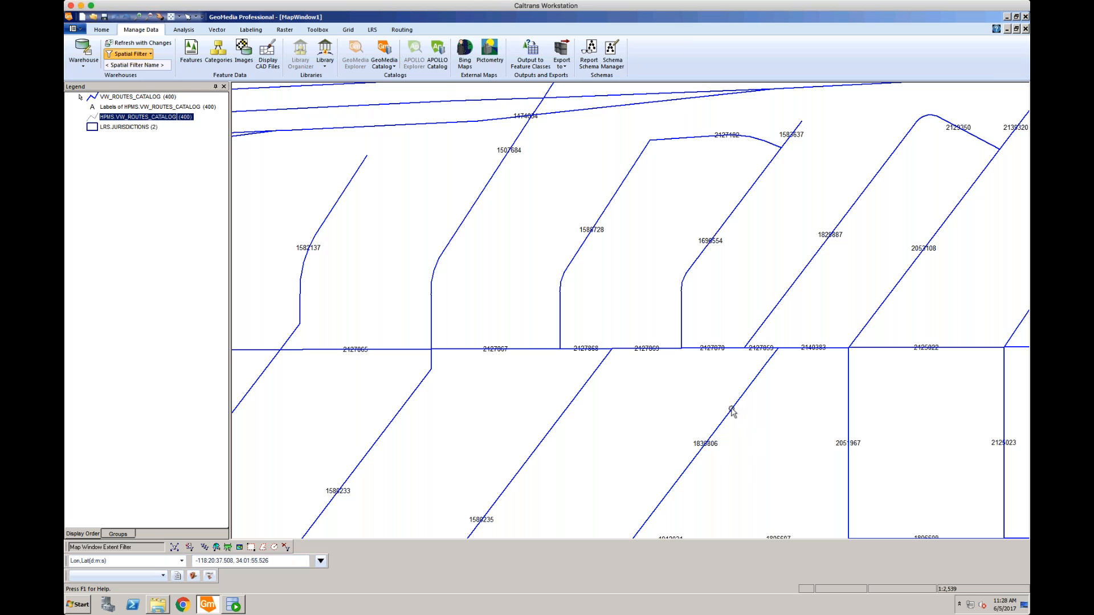
- View the attributes of exported route segment 1830806 and examine the exported routes around it on the map
{"action": "double_click", "coordinate": [765, 426]}
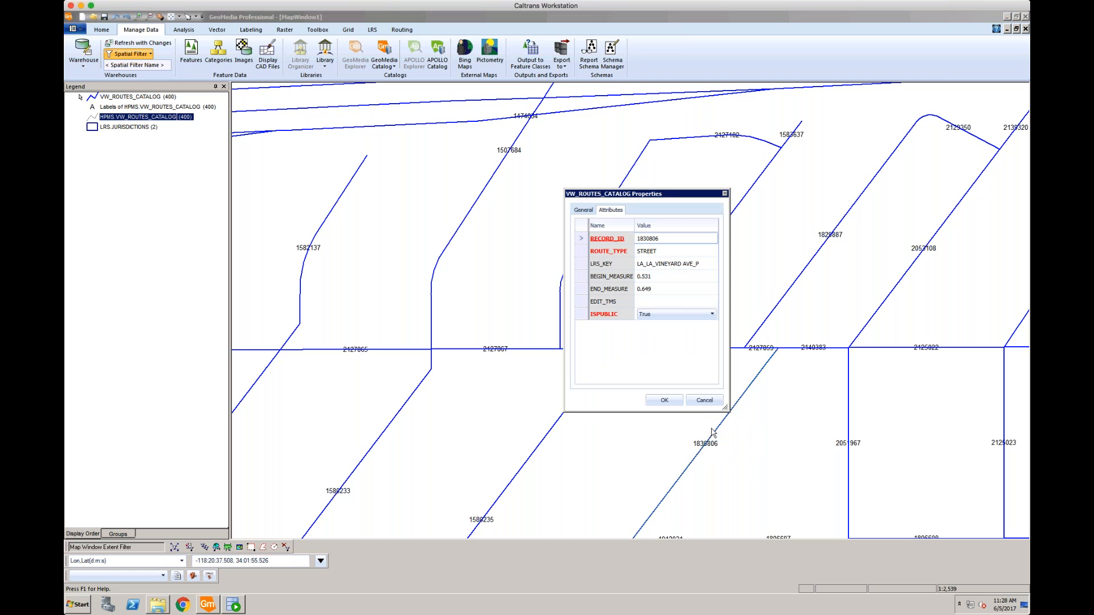
{"action": "left_click", "coordinate": [704, 400]}
{"action": "scroll", "coordinate": [730, 437], "scroll_direction": "up", "scroll_amount": 3}
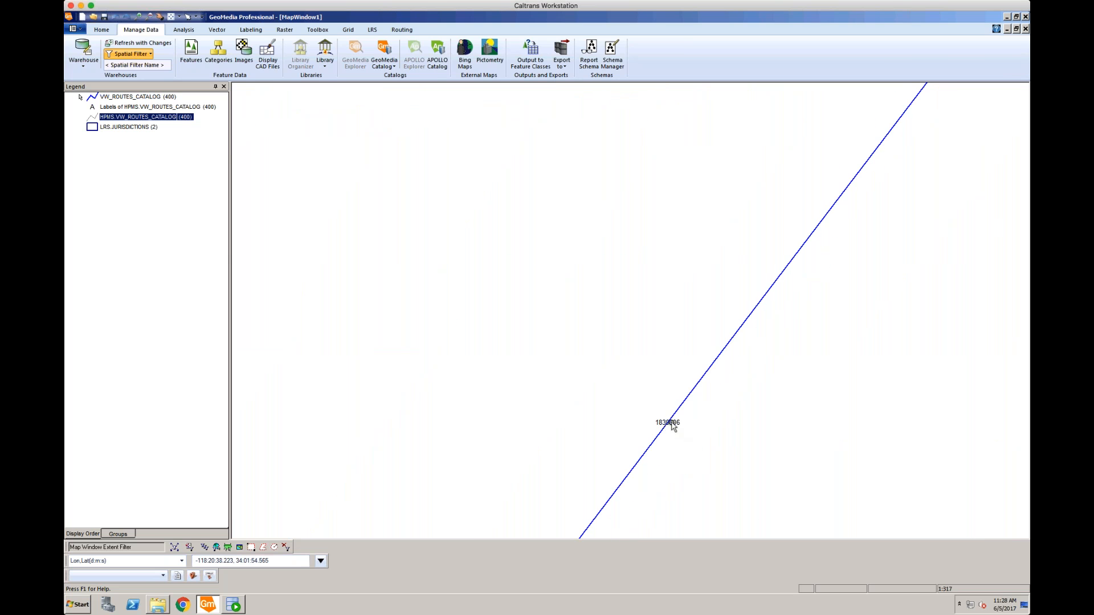
{"action": "scroll", "coordinate": [676, 435], "scroll_direction": "down", "scroll_amount": 1}
{"action": "scroll", "coordinate": [677, 439], "scroll_direction": "down", "scroll_amount": 3}
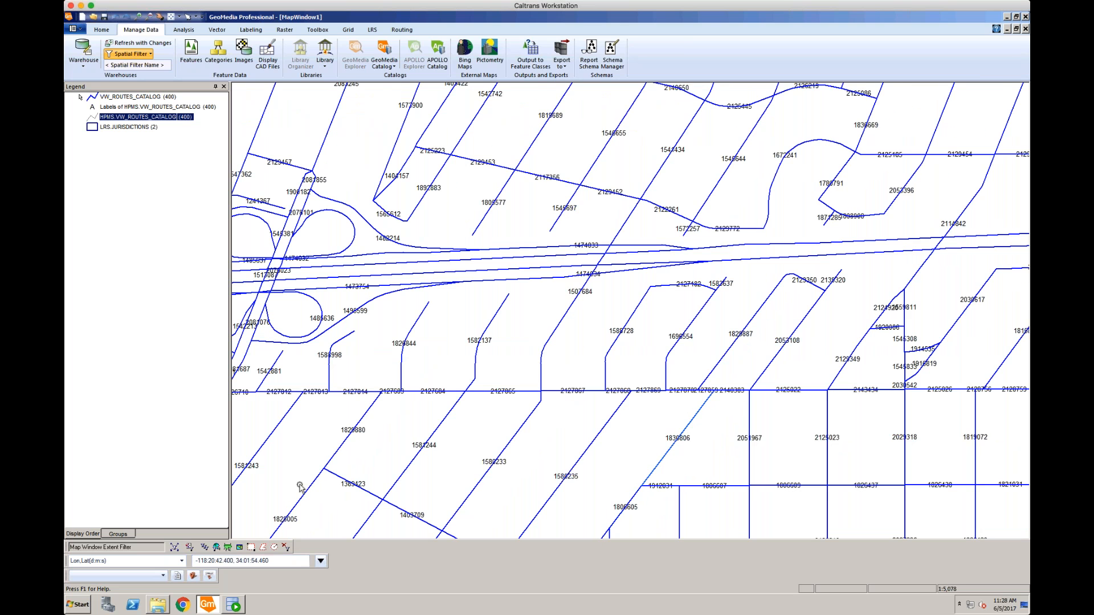
- Check the export.mdb file in the Warehouses folder in Windows Explorer and return to GeoMedia
{"action": "left_click", "coordinate": [158, 605]}
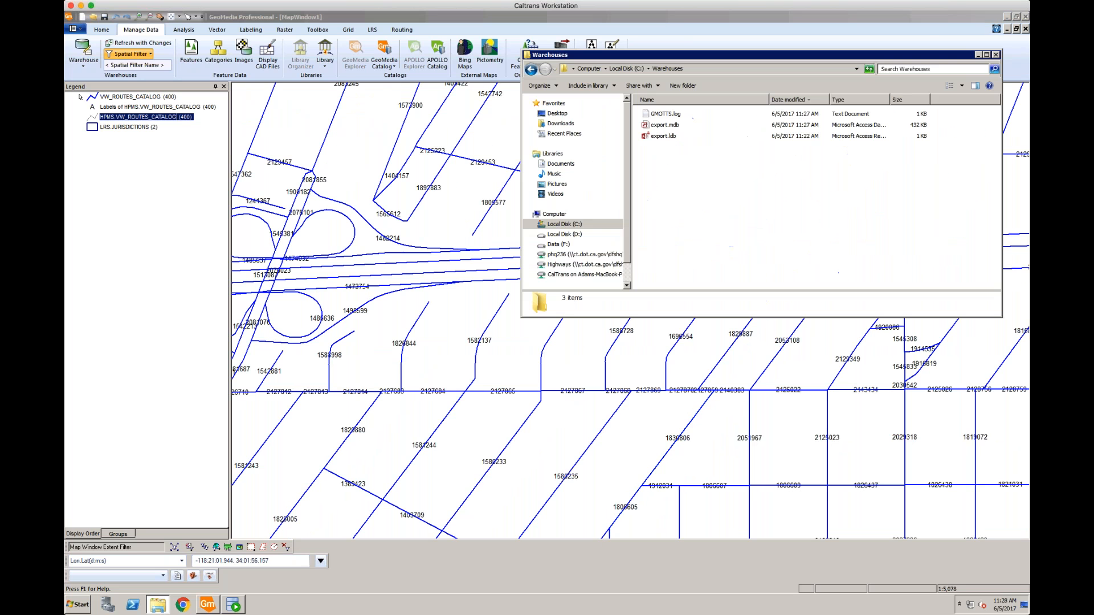
{"action": "left_click", "coordinate": [662, 129]}
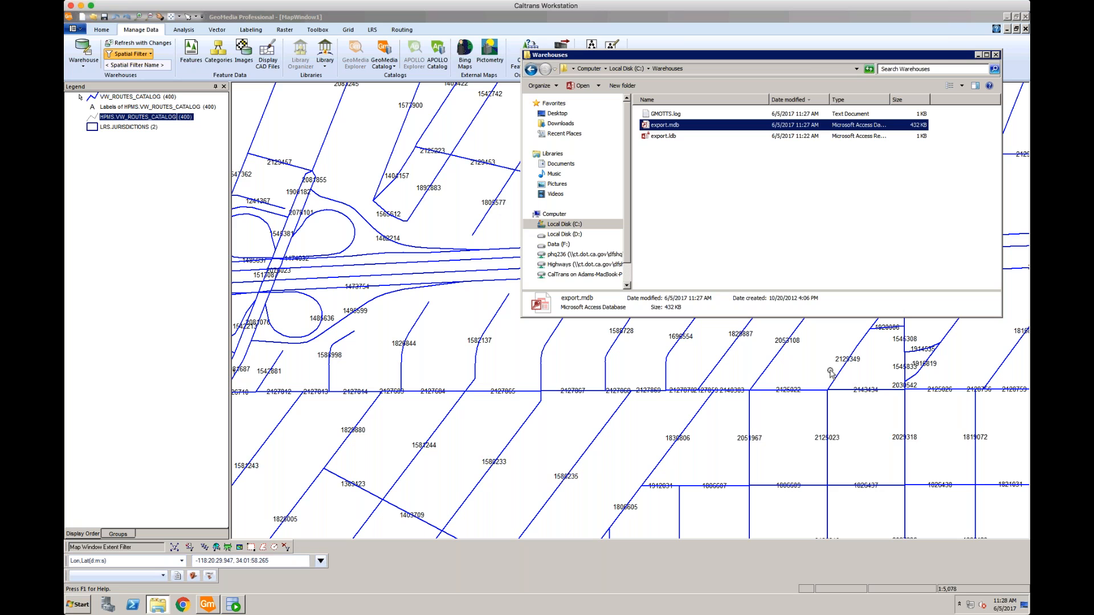
{"action": "left_click", "coordinate": [731, 225]}
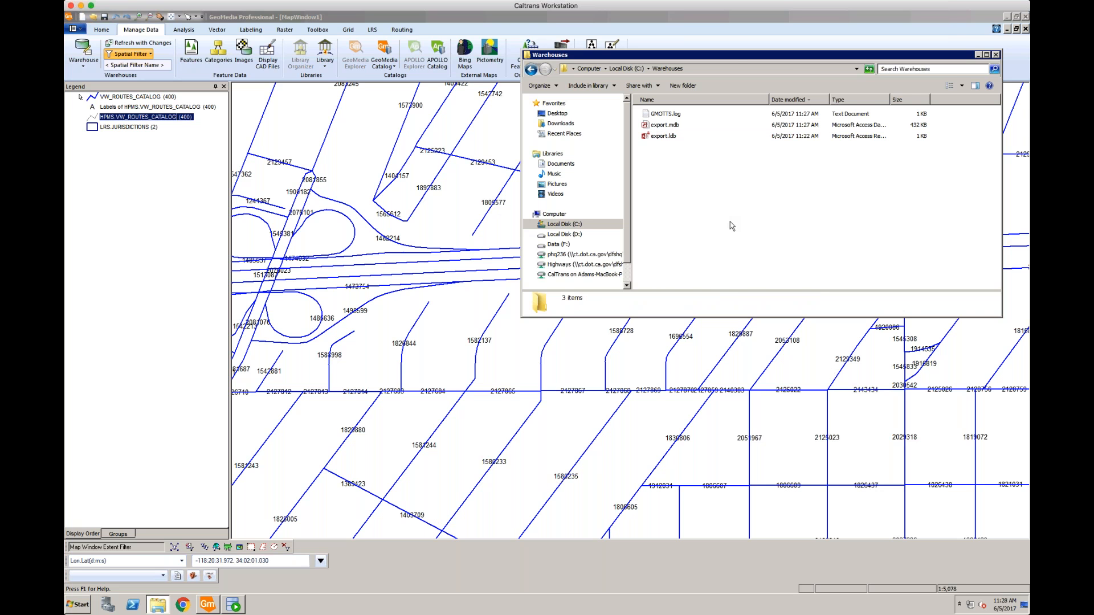
{"action": "left_click", "coordinate": [443, 322]}
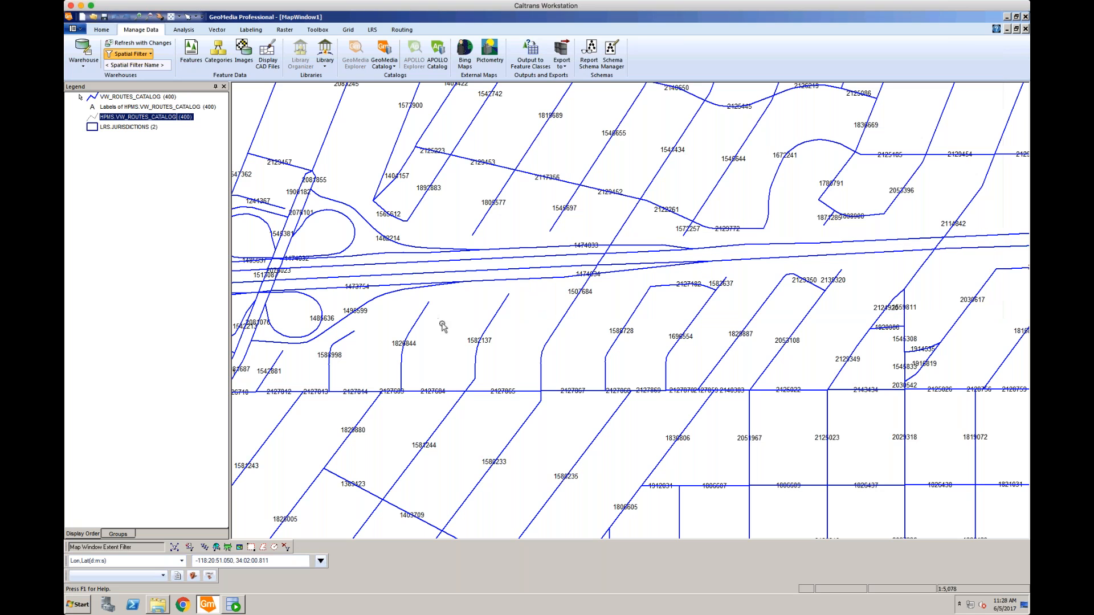